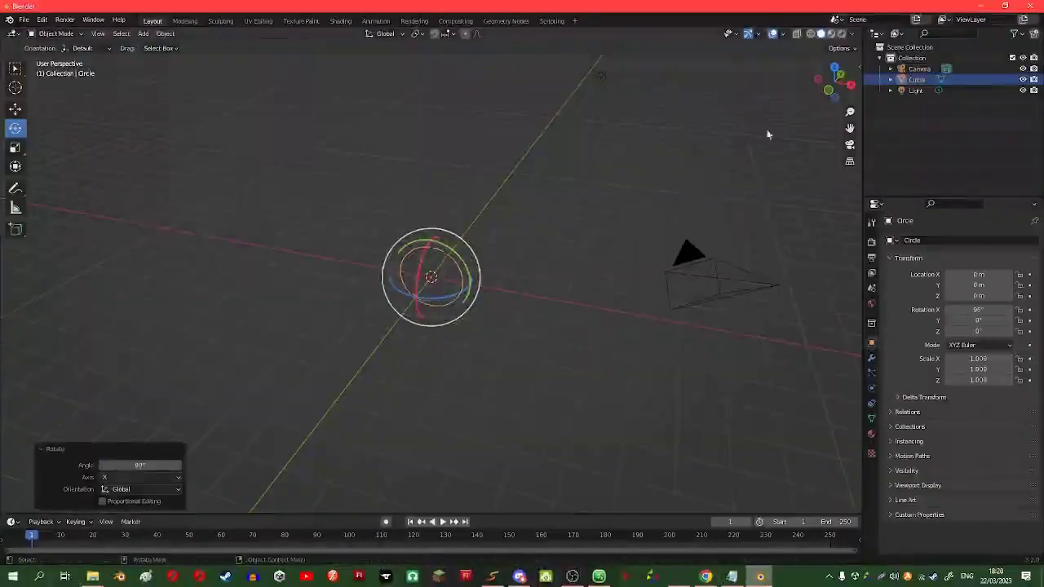
Step: In Edit Mode, extrude the circle into a band and scale the new ring by 0.8
key(Tab)
key(e)
click(462, 249)
text(s0.8)
key(Return)
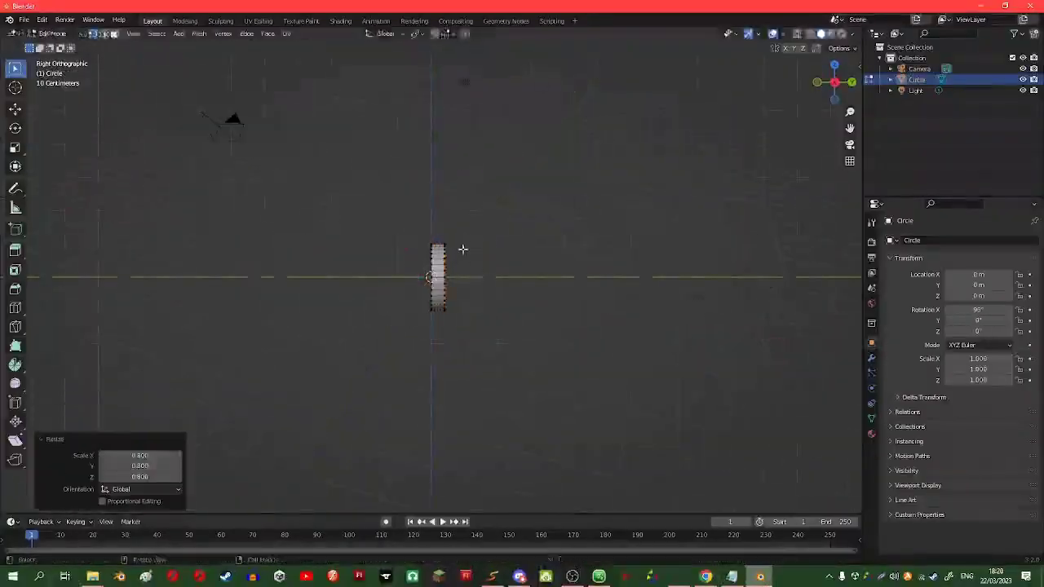
click(492, 255)
key(s)
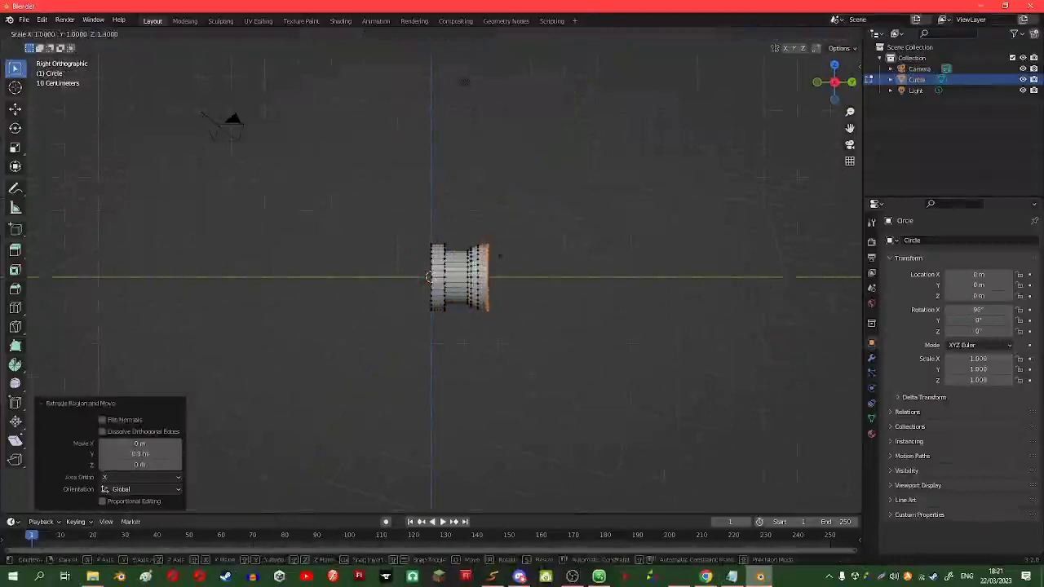
Step: Extrude another ring from the end and merge it at center into one vertex
key(e)
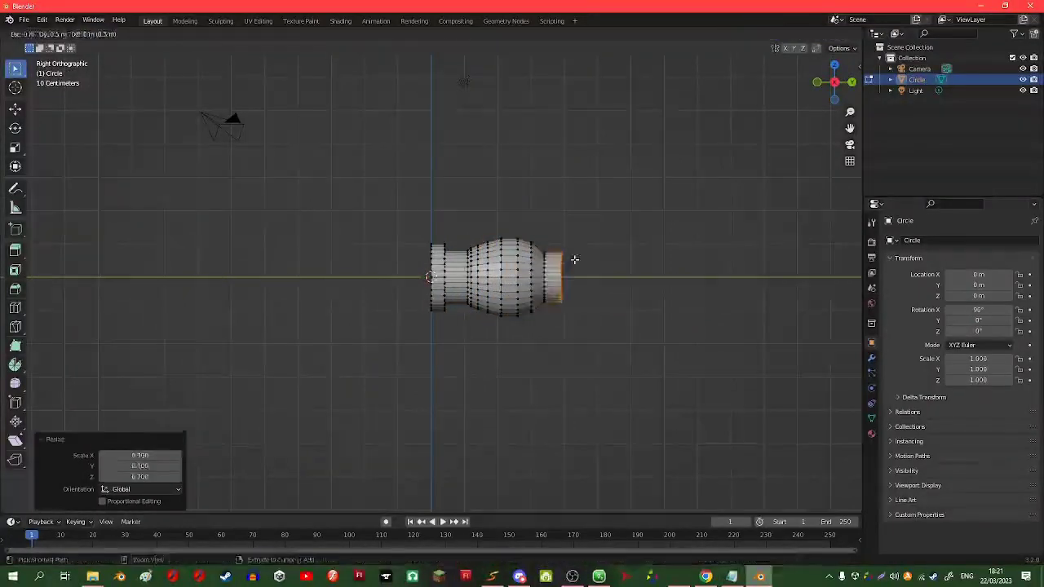
click(558, 269)
key(s)
key(m)
click(560, 291)
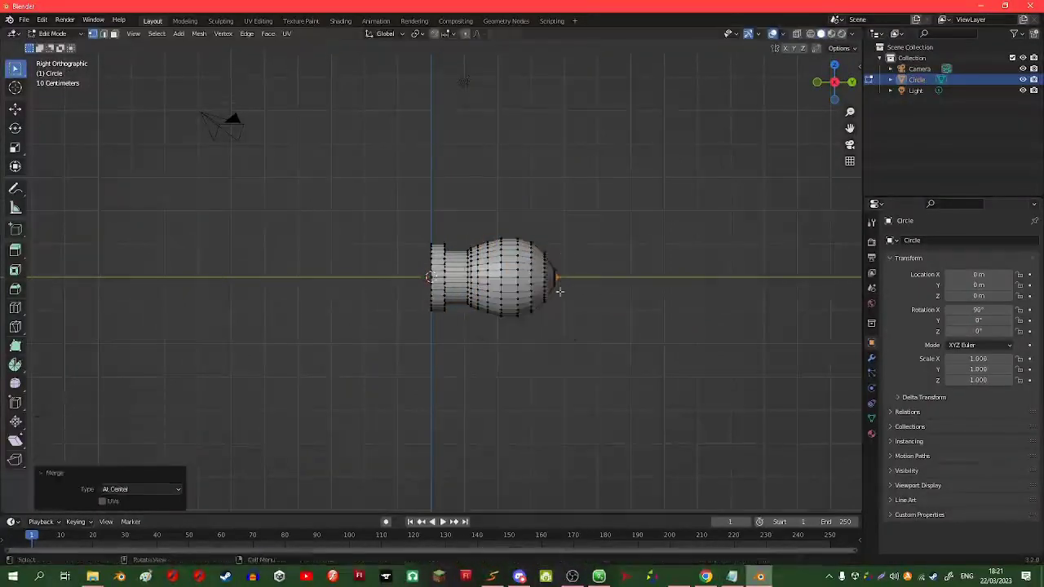
Step: Select the merged end vertex of the barrel and move it along the barrel
key(a)
click(14, 146)
drag(433, 237, 553, 285)
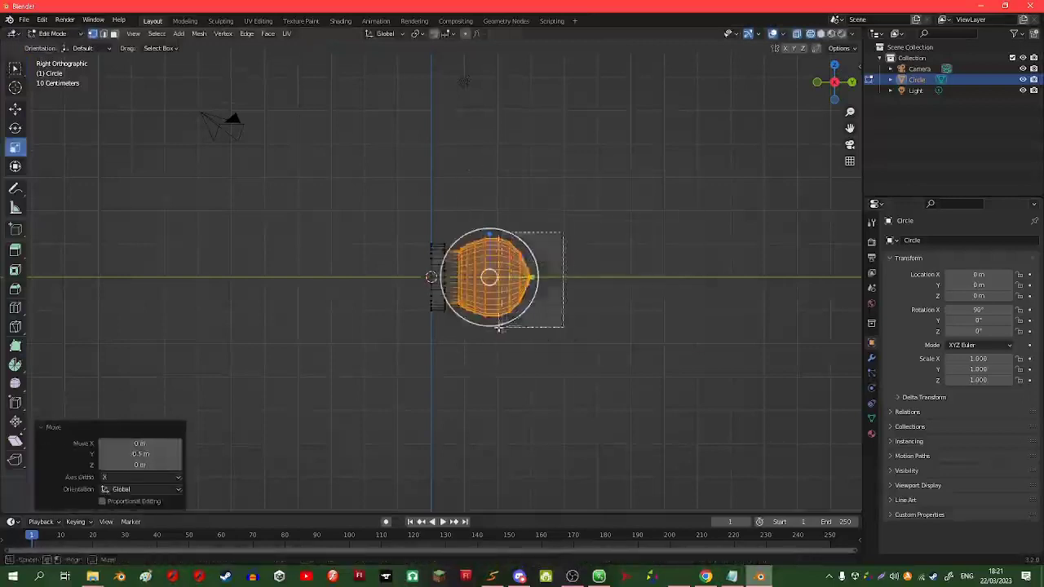
drag(628, 232, 530, 308)
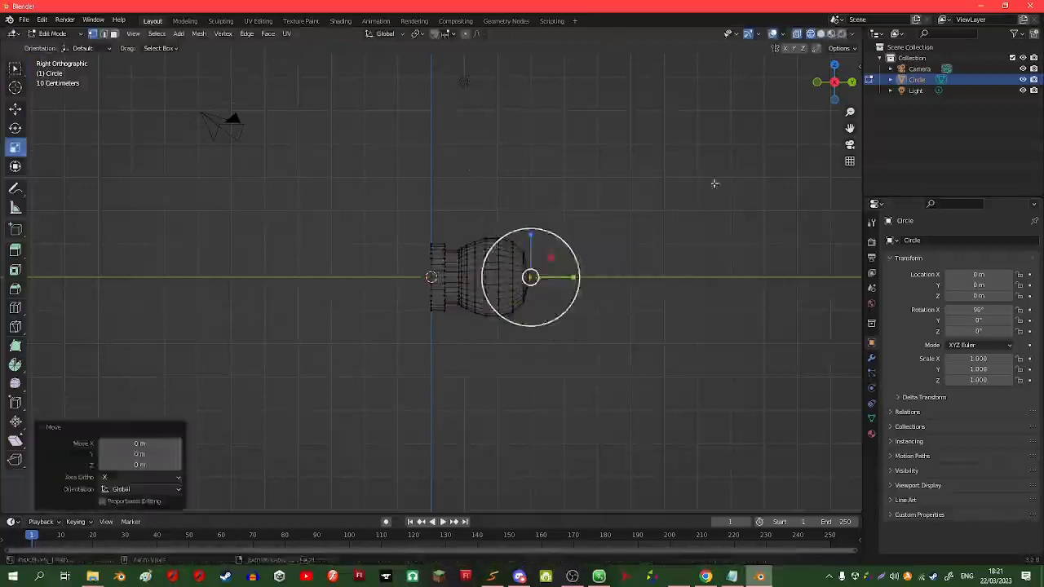
scroll(706, 289, up, 8)
key(g)
scroll(715, 275, down, 5)
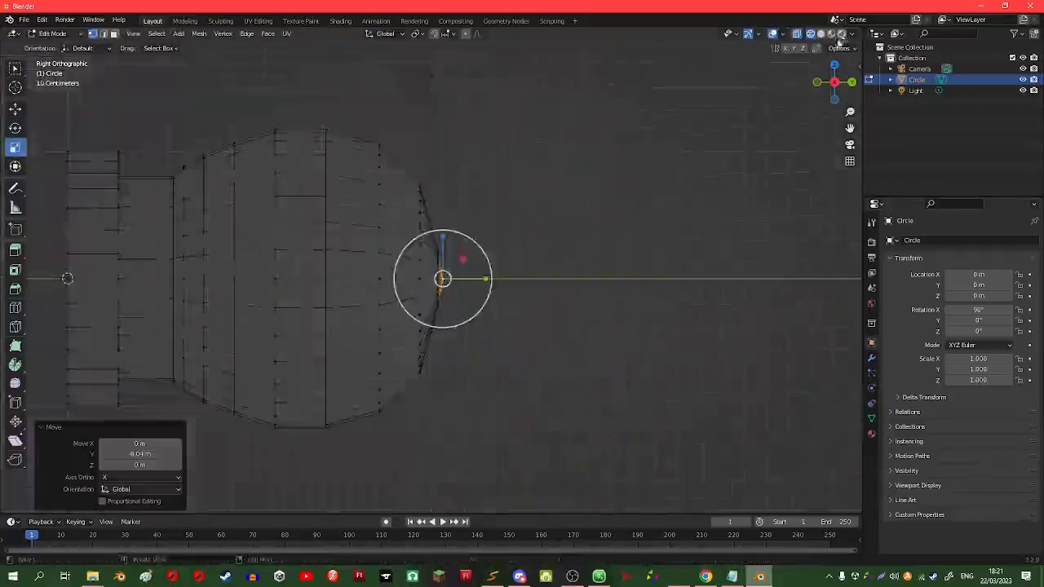
mouse_move(716, 275)
middle_down()
mouse_move(671, 259)
mouse_move(706, 298)
middle_up()
Step: Extrude a new cylindrical end segment along the barrel and bring up the save window
key(e)
key(s)
key(KP_1)
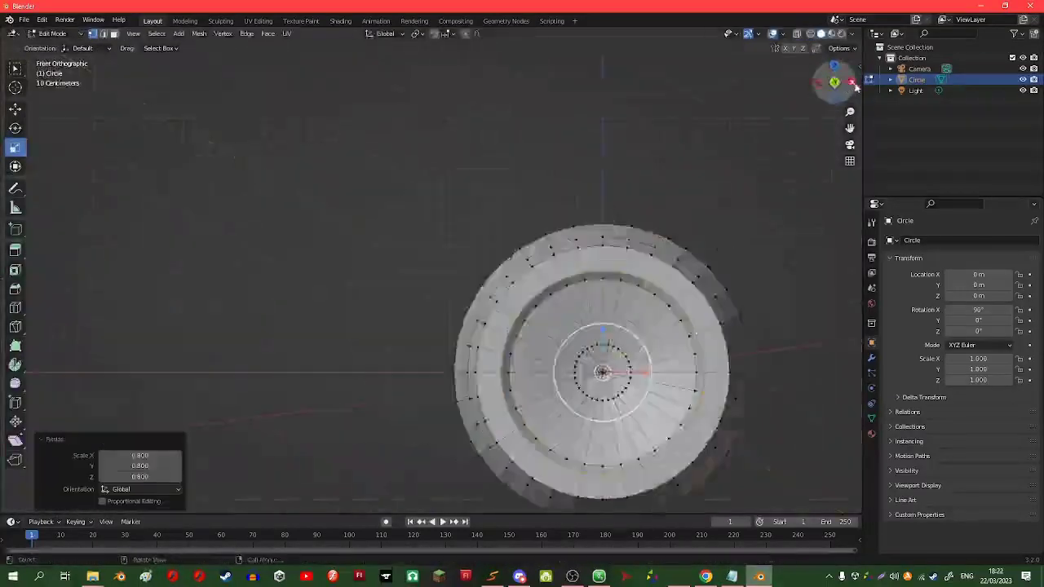
key(Escape)
key(ctrl+z)
key(KP_3)
scroll(601, 373, down, 5)
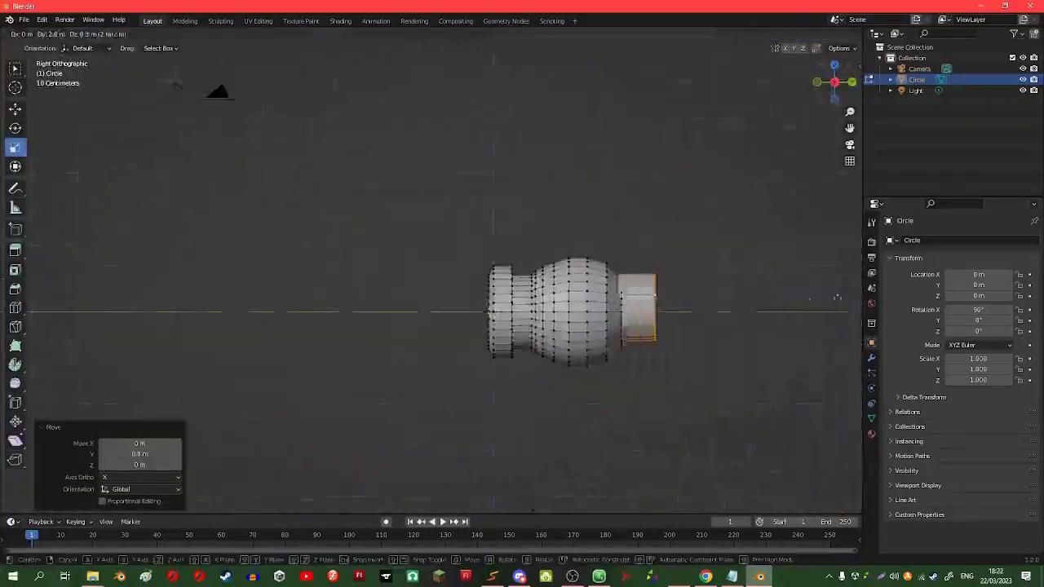
middle_drag(217, 93, 693, 128)
key(ctrl+s)
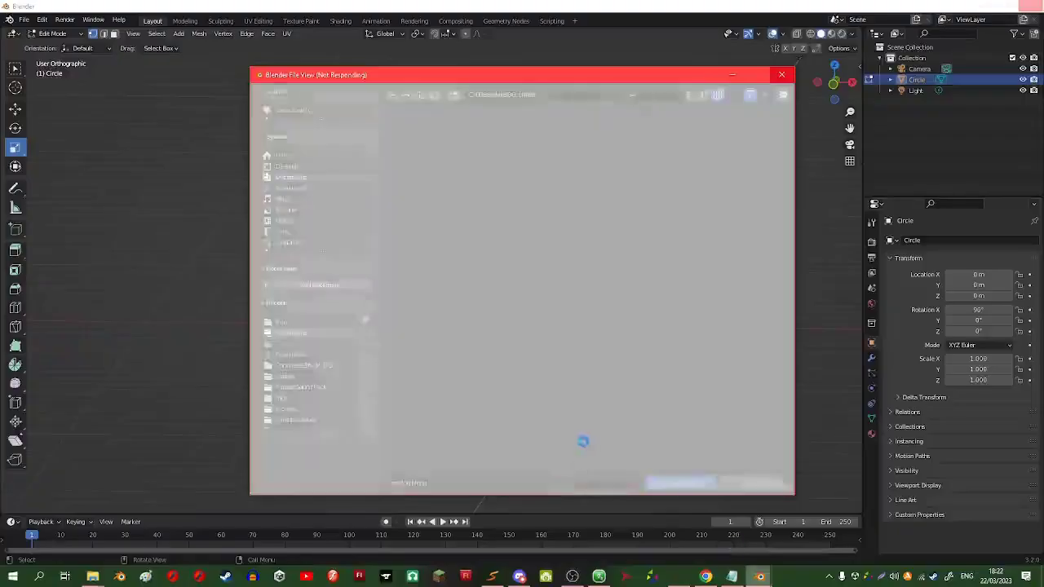
Step: Save the file as cannon.blend, return to Object Mode and preview in Rendered shading
text(cannon)
key(Return)
key(Tab)
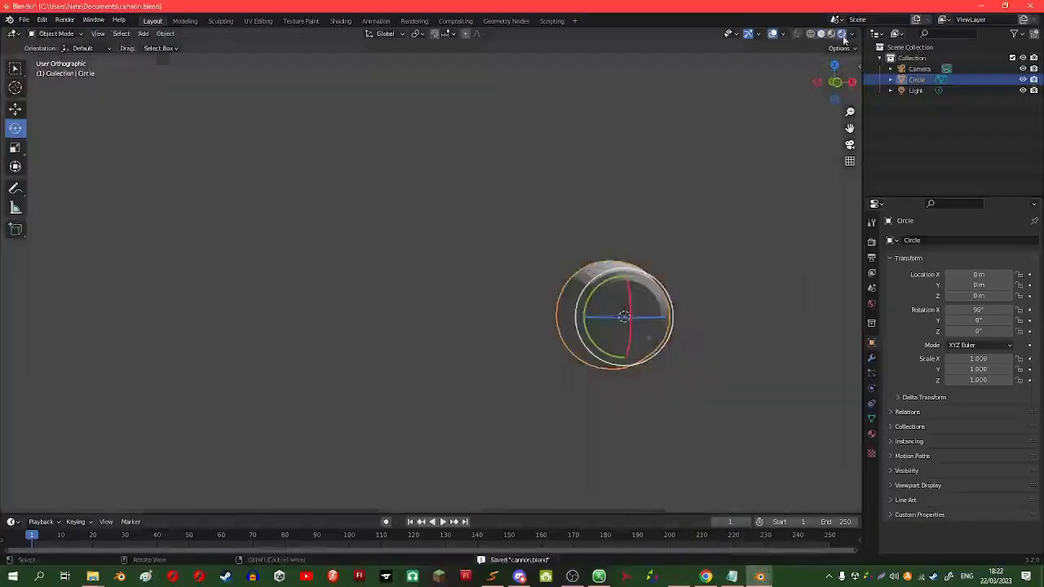
click(841, 34)
click(871, 418)
click(871, 242)
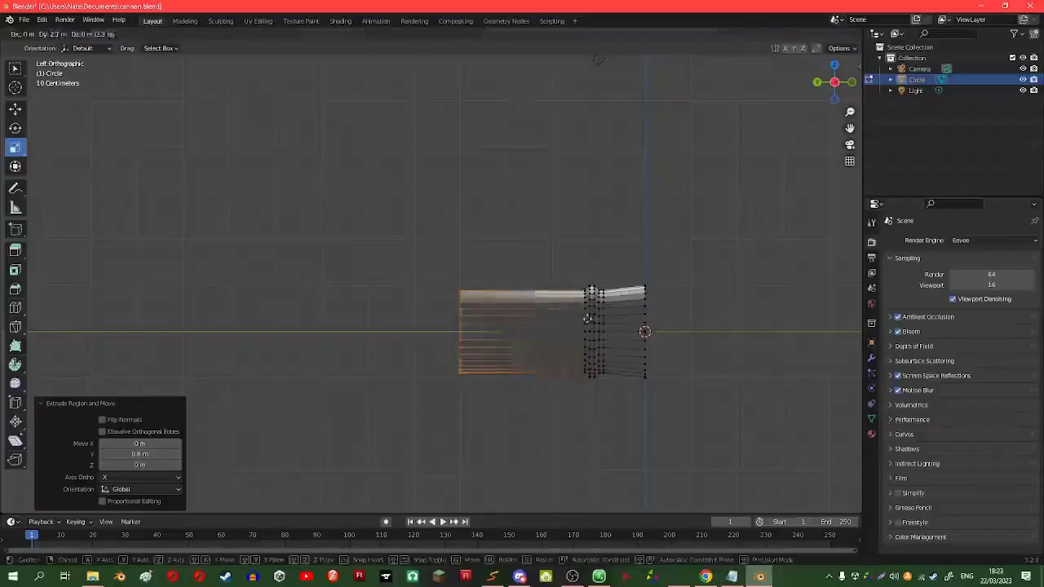
Step: Extend the barrel and scale the end loop to 0.9 to form a raised ring
key(s)
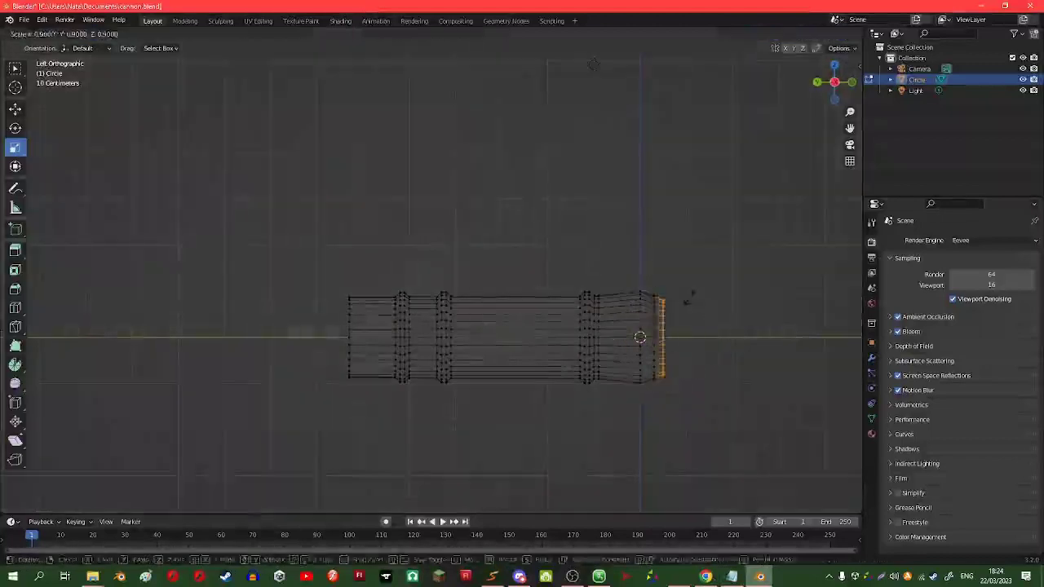
key(s)
click(653, 398)
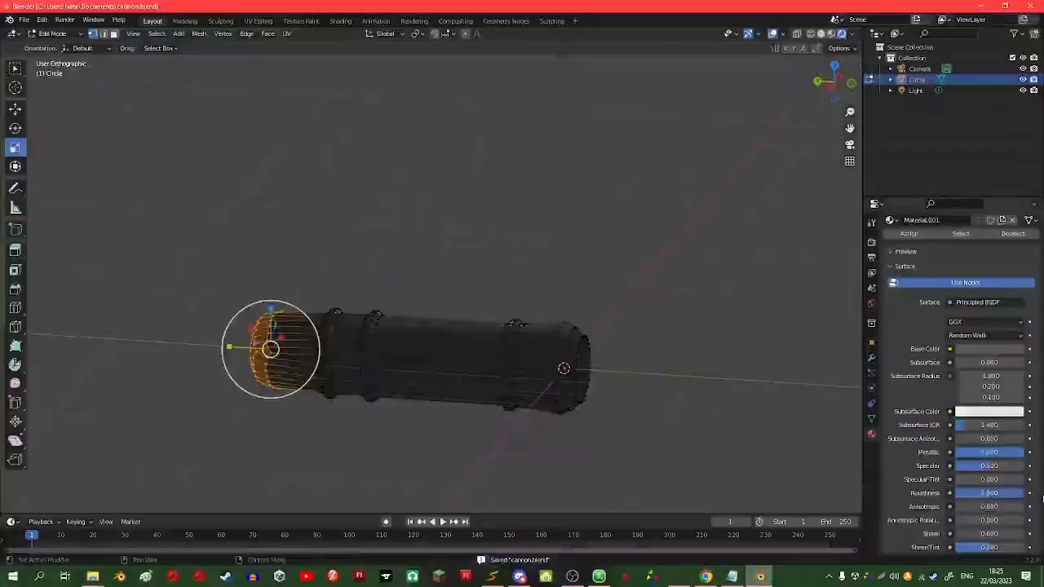
Step: Add a Subdivision modifier, then smooth the rear centre vertices and scale them to 0.5
key(Return)
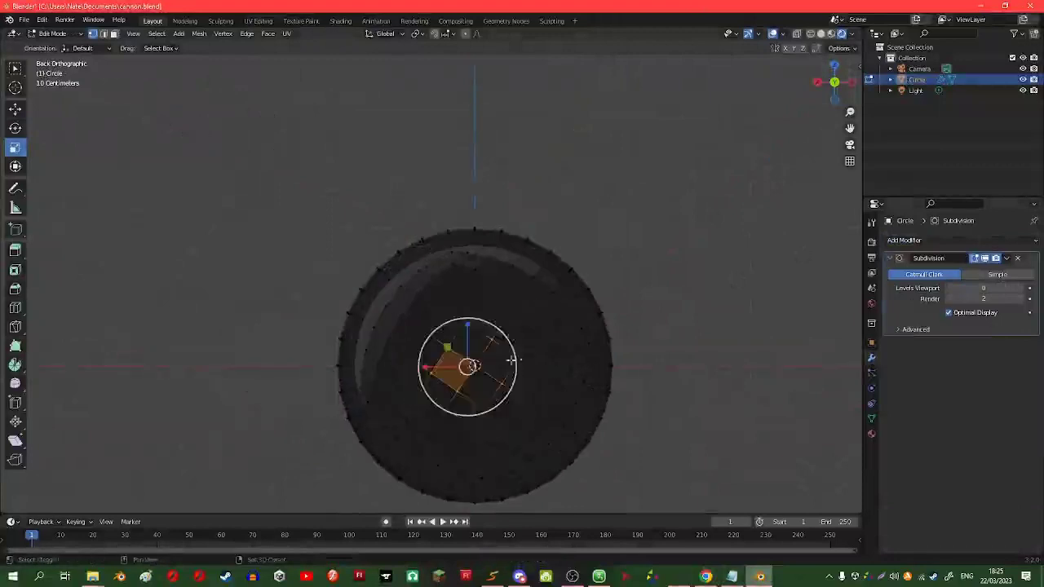
right_click(511, 360)
click(498, 359)
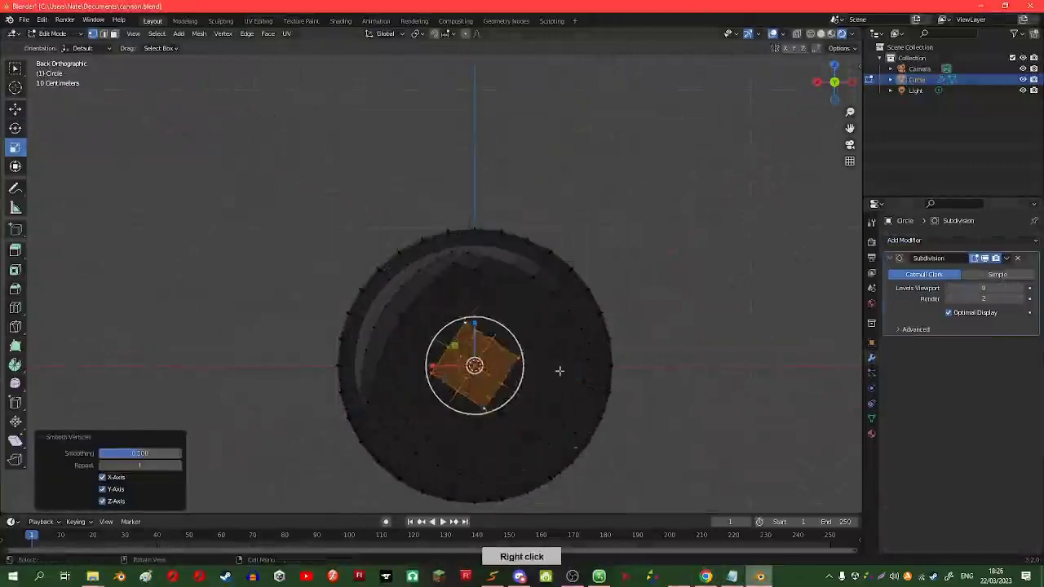
drag(516, 357, 468, 337)
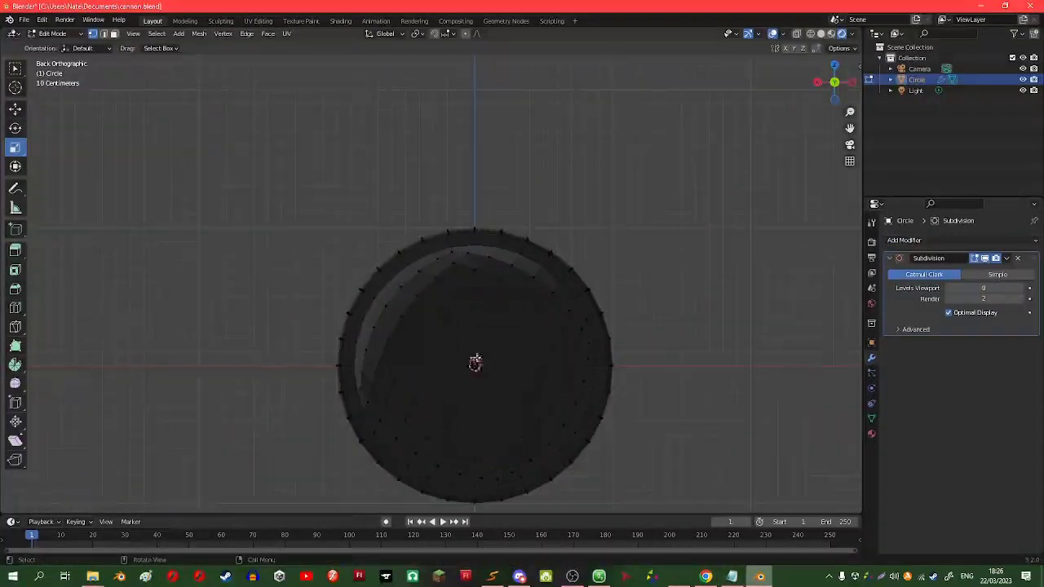
middle_drag(476, 363, 464, 385)
key(Return)
key(ctrl+KP_3)
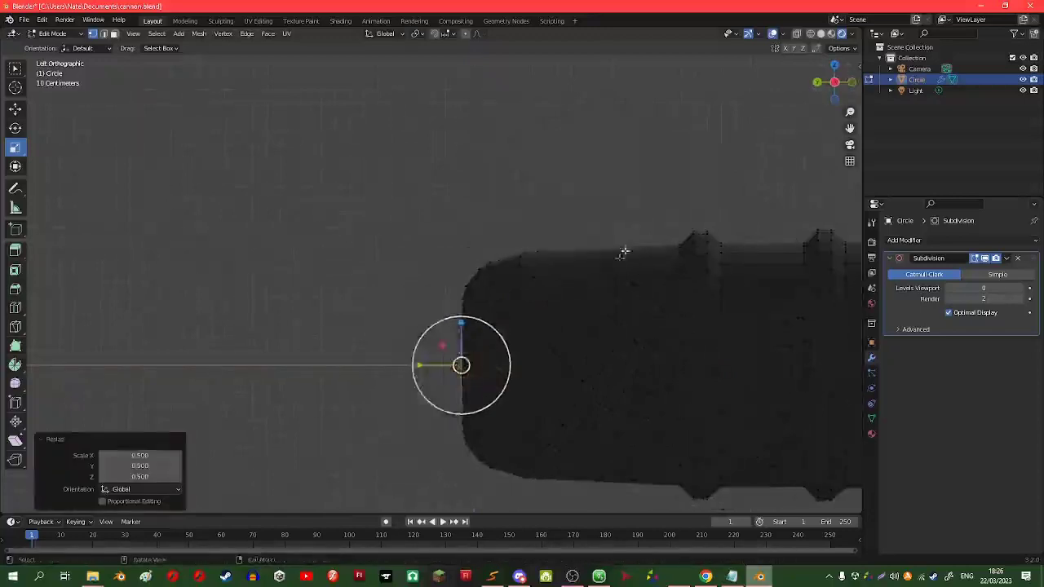
middle_drag(637, 215, 476, 354)
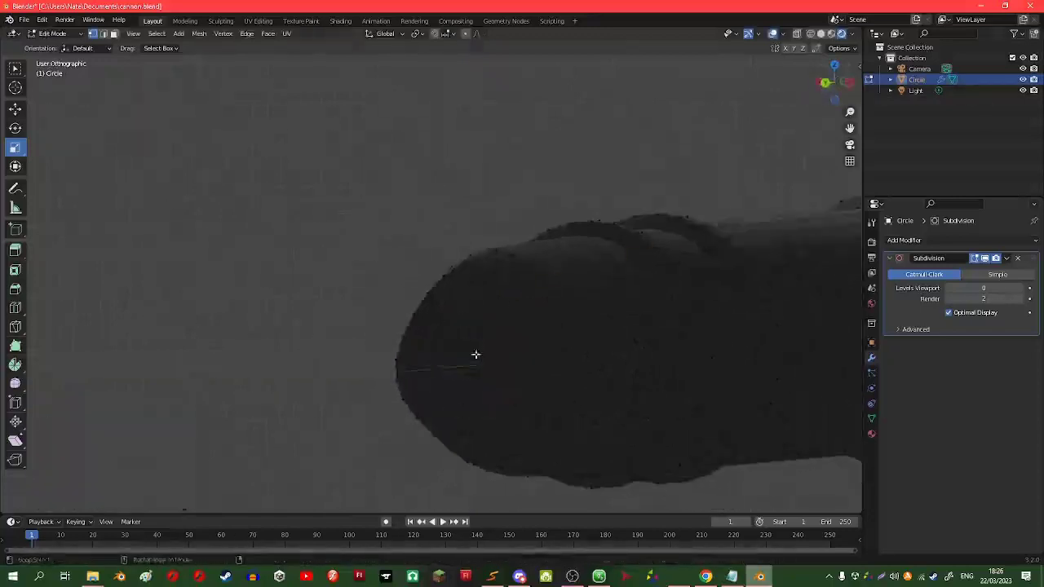
Step: Extrude and rotate a bent fuse from the barrel's rear cap, shrinking its tip
click(852, 86)
key(e)
key(e)
key(r)
key(Return)
key(s)
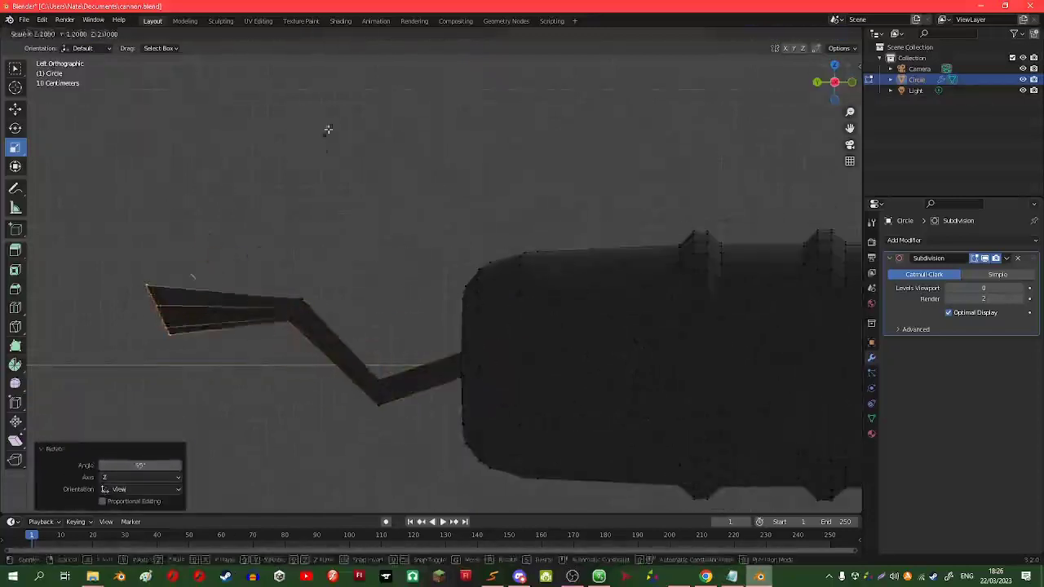
click(328, 128)
Step: Add two loop cuts to the fuse and select the whole bent fuse in wireframe
key(shift+z)
key(ctrl+r)
click(230, 282)
key(ctrl+r)
key(shift+z)
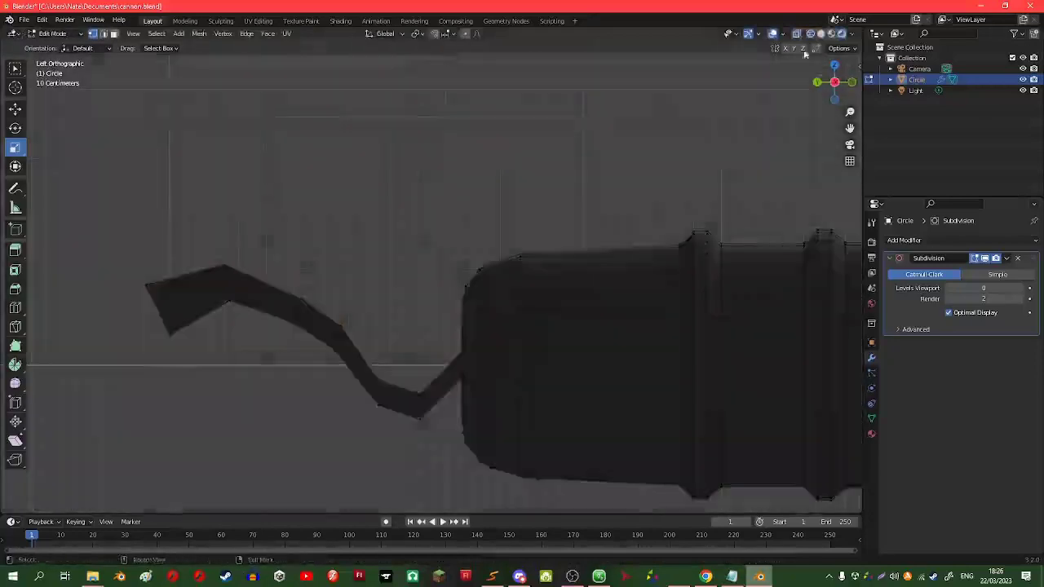
key(alt+z)
drag(89, 177, 454, 427)
middle_drag(455, 426, 327, 343)
Step: Give the fuse its own new pale yellow material, Material.003
click(871, 303)
click(963, 307)
click(989, 334)
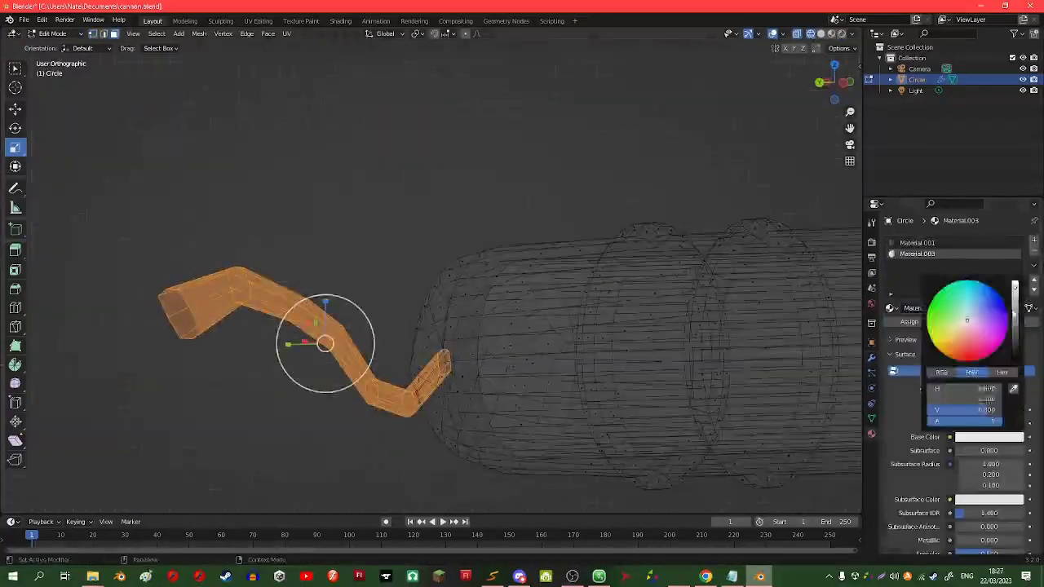
click(975, 306)
scroll(979, 367, down, 2)
key(shift+z)
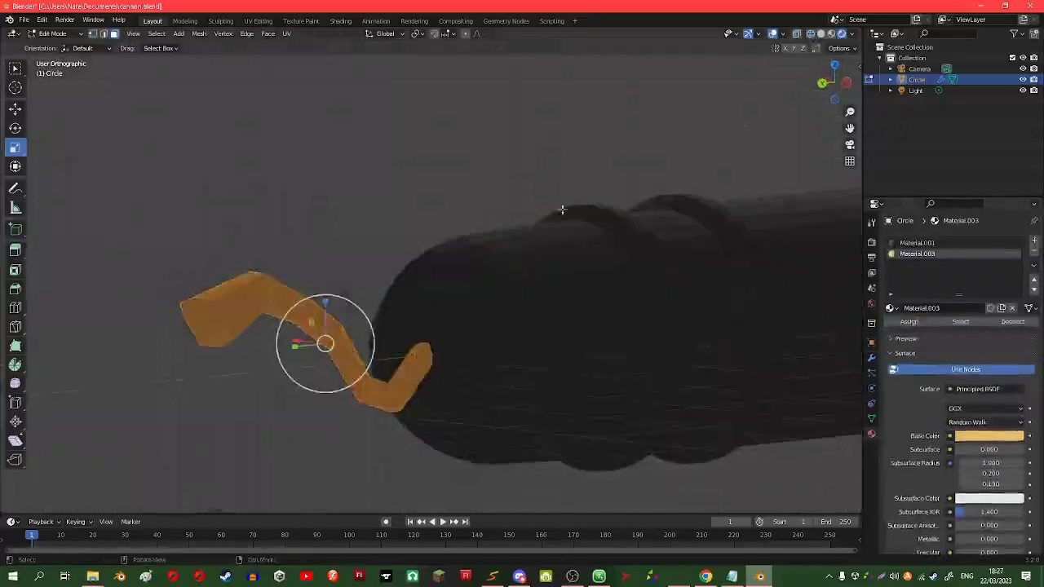
key(Tab)
Step: Preview the lit cannon, check it from the front and side views, and save the file
click(915, 90)
click(841, 34)
click(391, 359)
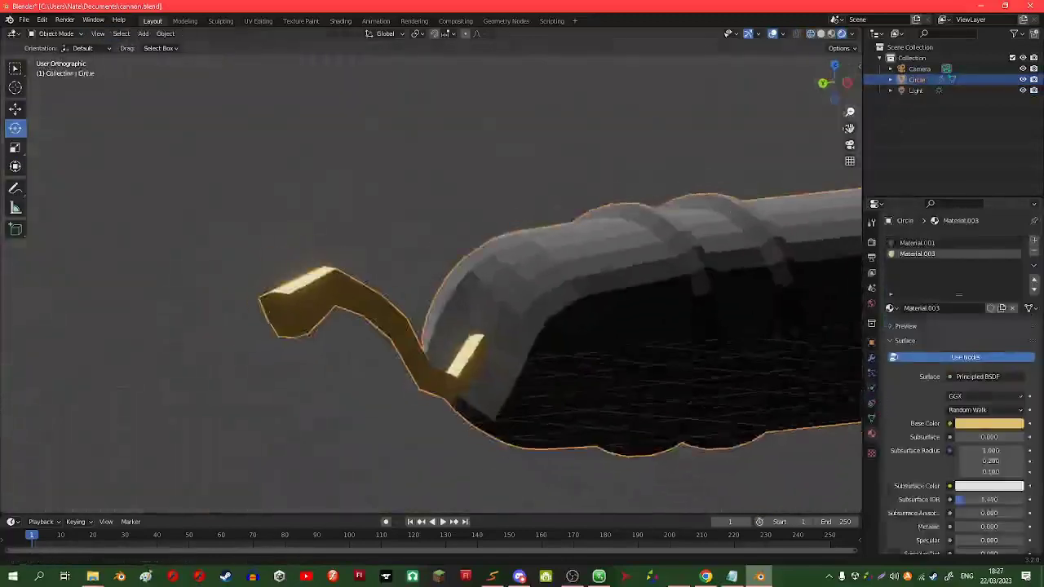
key(KP_1)
key(KP_3)
key(Tab)
key(shift+z)
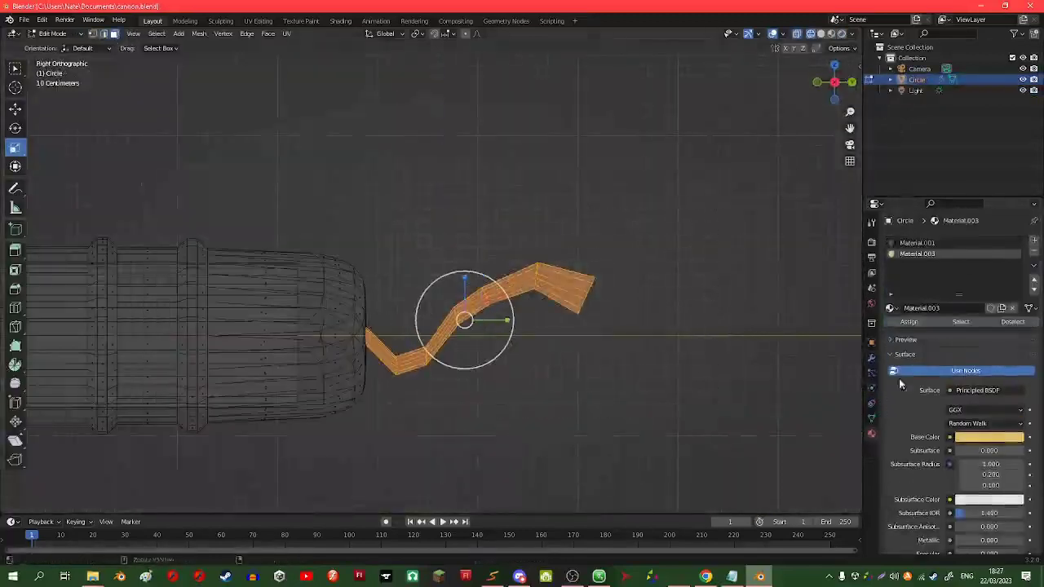
scroll(946, 424, down, 5)
key(ctrl+s)
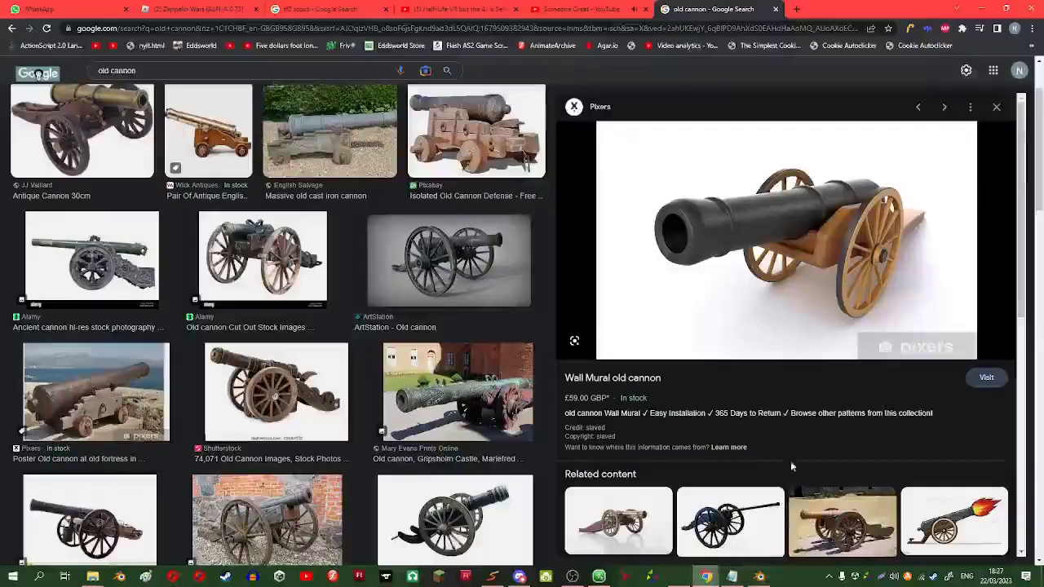
click(759, 577)
Step: Paste a copy of the barrel and box-select its left end in side see-through view
key(ctrl+v)
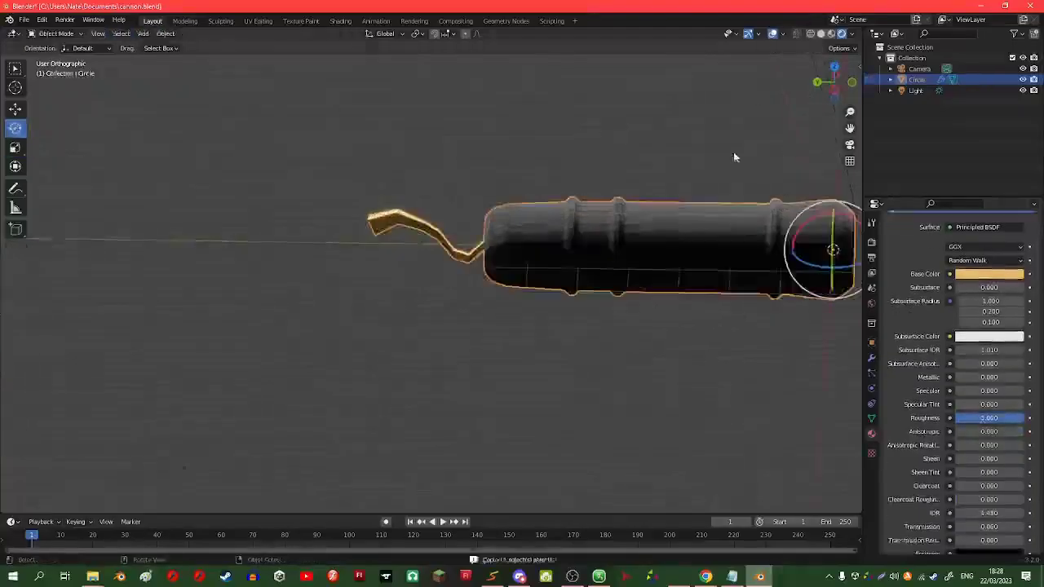
key(Tab)
key(ctrl+KP_3)
key(alt+z)
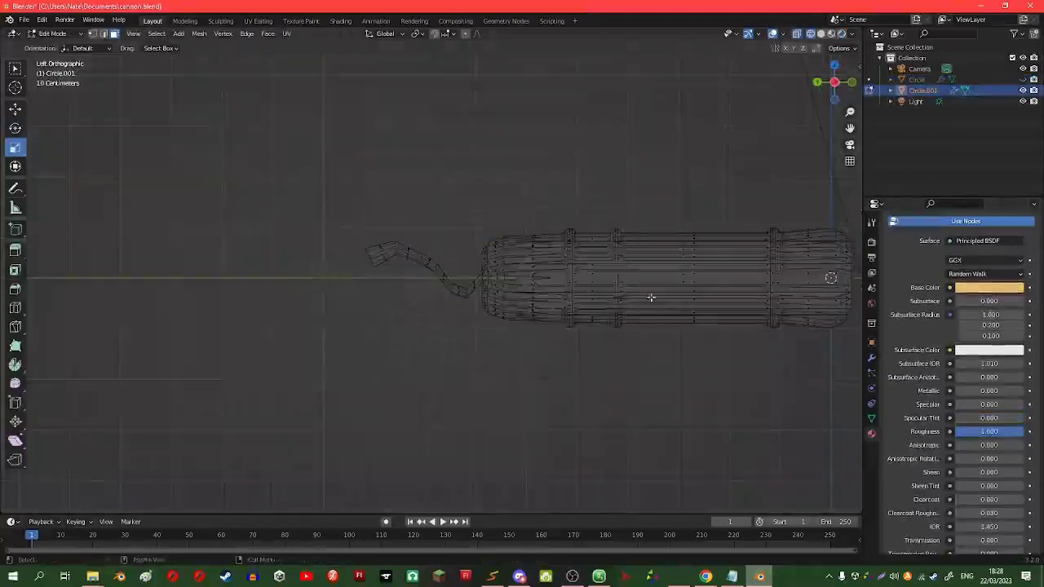
key(a)
key(x)
click(722, 303)
drag(450, 191, 541, 361)
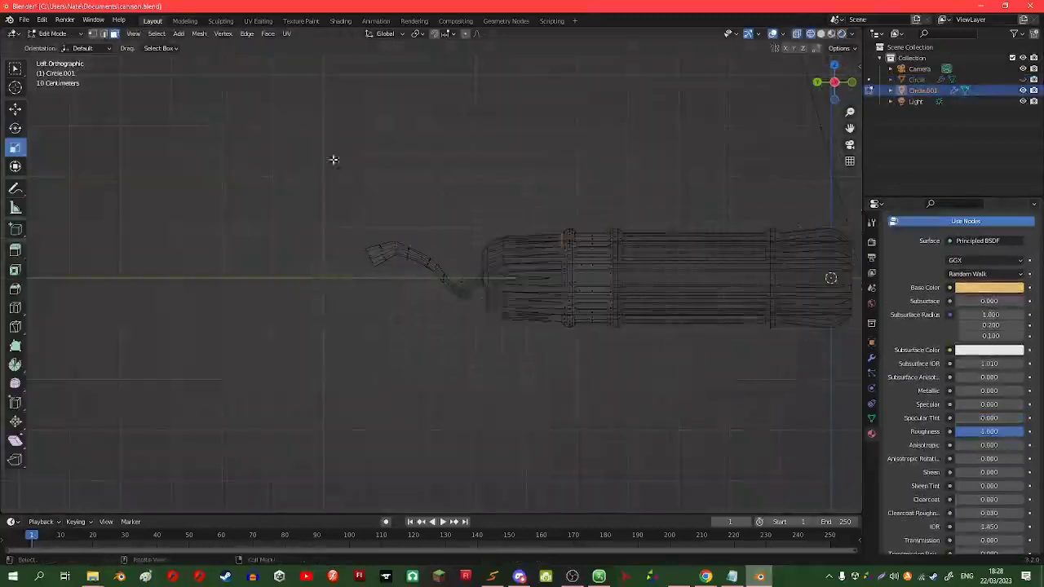
Step: Delete most of the copy's mesh and extrude the remaining geometry in place
key(x)
click(432, 225)
key(a)
key(x)
drag(835, 82, 853, 95)
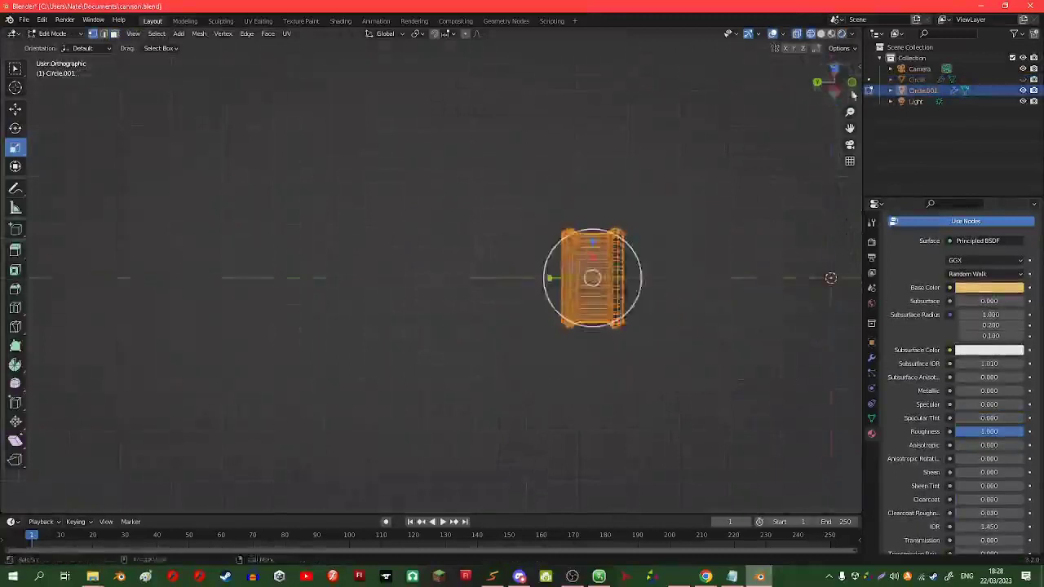
key(ctrl+KP_3)
key(a)
key(e)
key(Escape)
Step: Save the file and reset the new piece's origin with Object > Set Origin
middle_drag(618, 260, 602, 278)
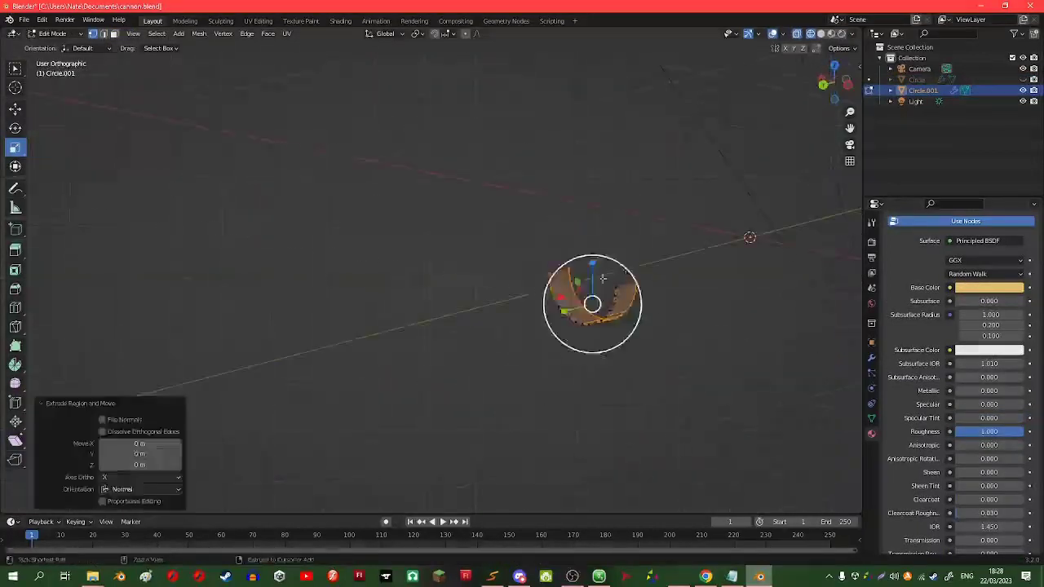
key(Tab)
key(alt+h)
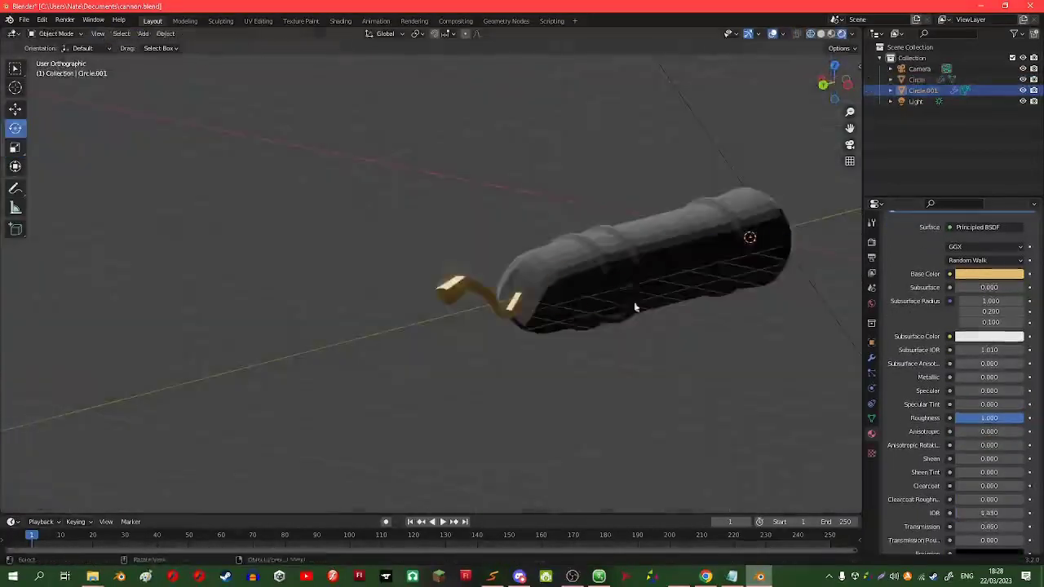
key(ctrl+s)
click(166, 34)
click(310, 73)
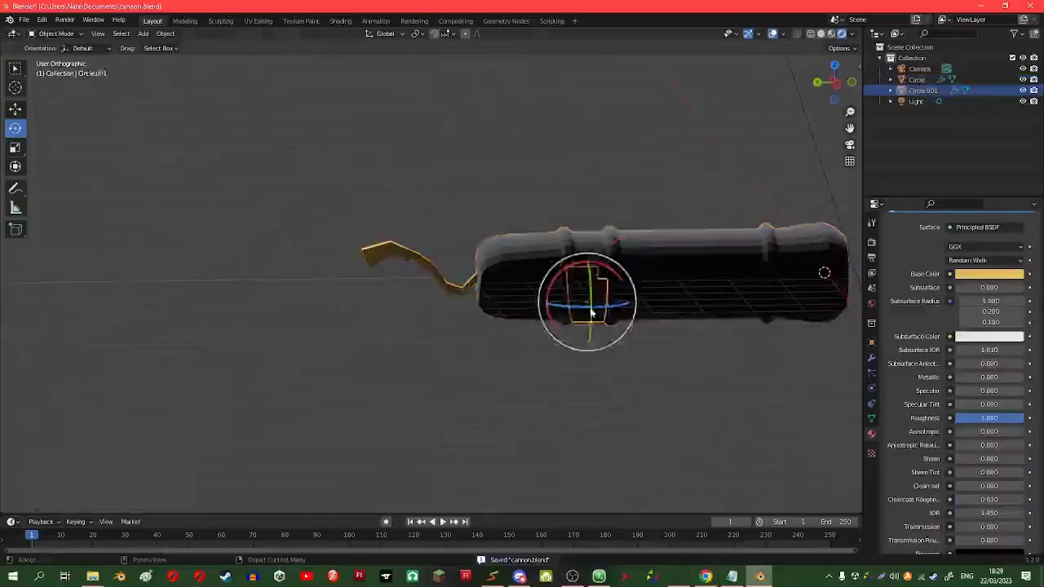
key(Tab)
middle_drag(592, 312, 653, 302)
Step: Enlarge the piece 1.3 times and widen the block's bottom into a taper in right view
click(828, 82)
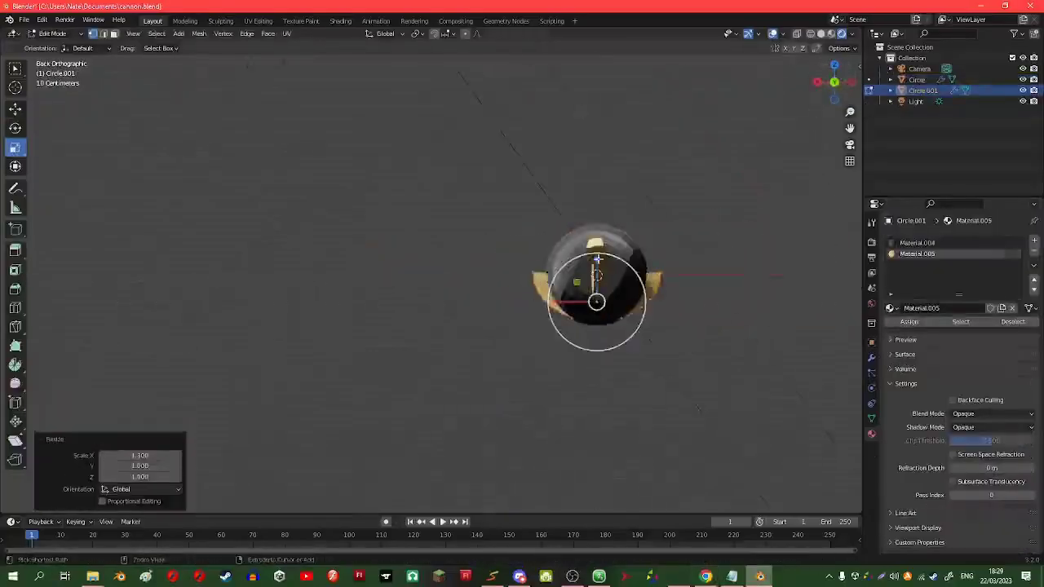
drag(828, 82, 823, 85)
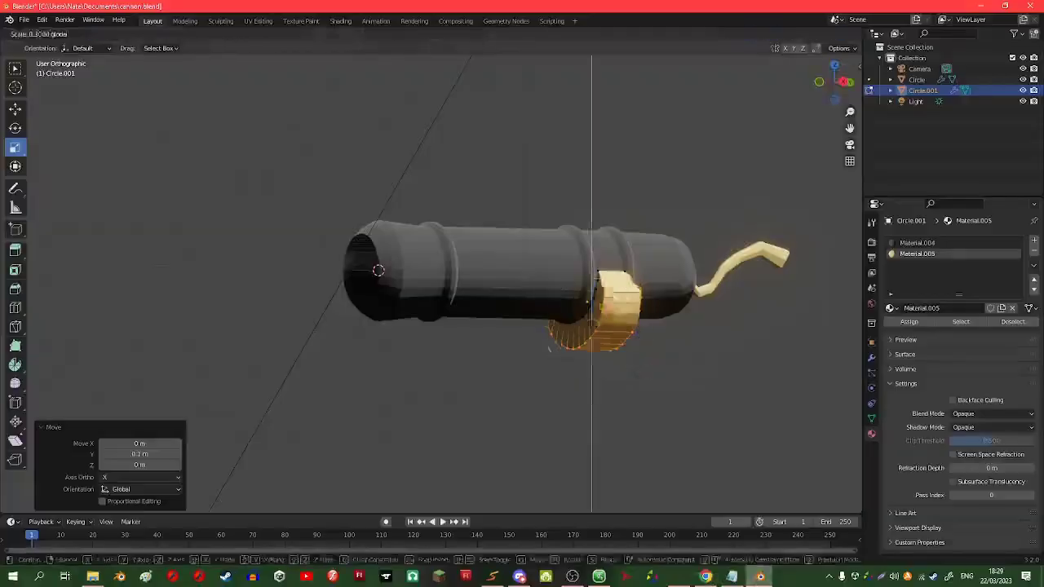
click(379, 270)
key(KP_3)
key(r)
click(348, 275)
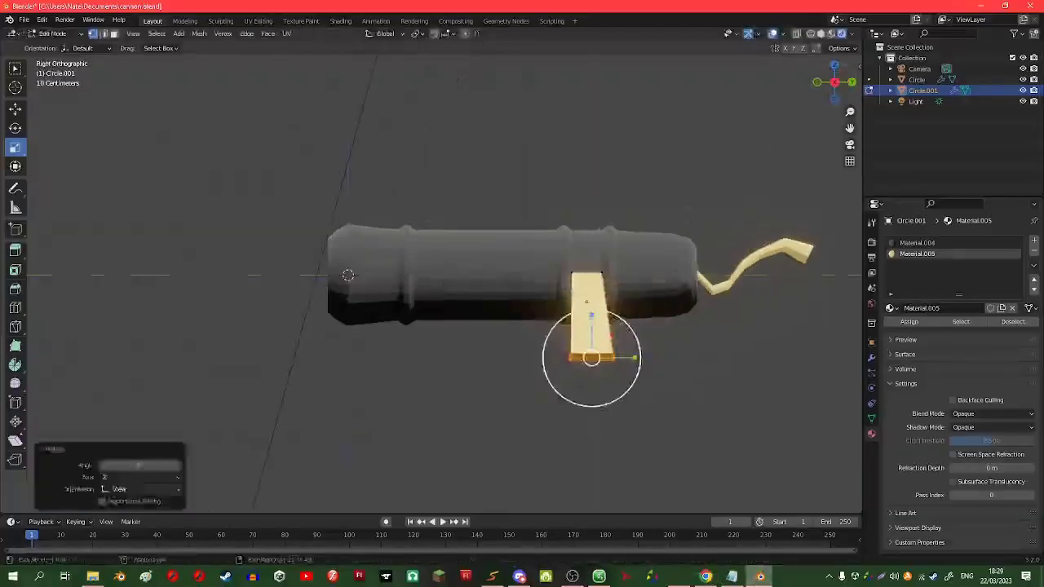
click(347, 275)
Step: Select the barrel, then the tan support block, and save the file
right_click(555, 171)
key(Tab)
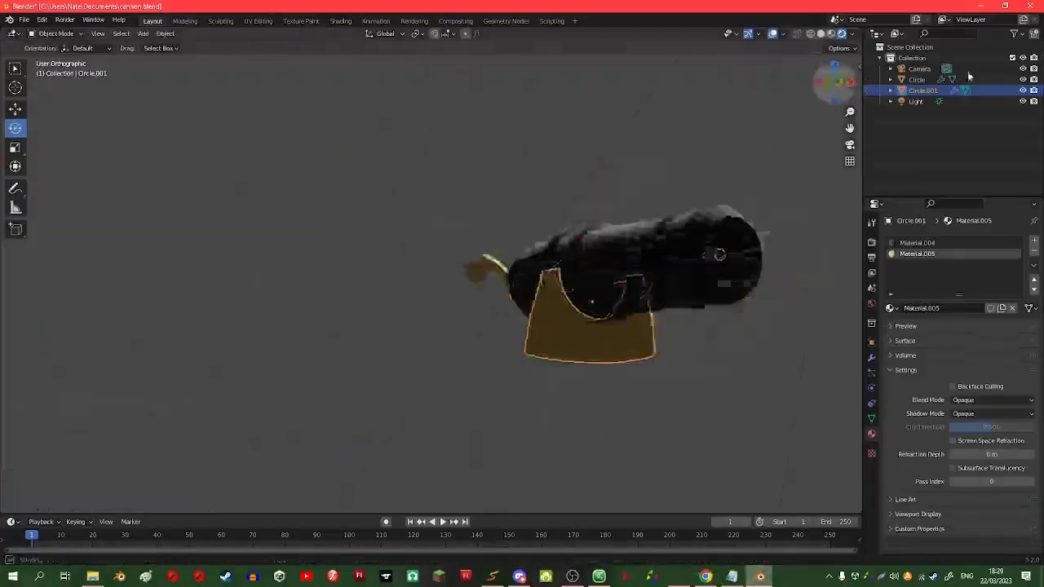
click(897, 255)
middle_drag(793, 278, 734, 269)
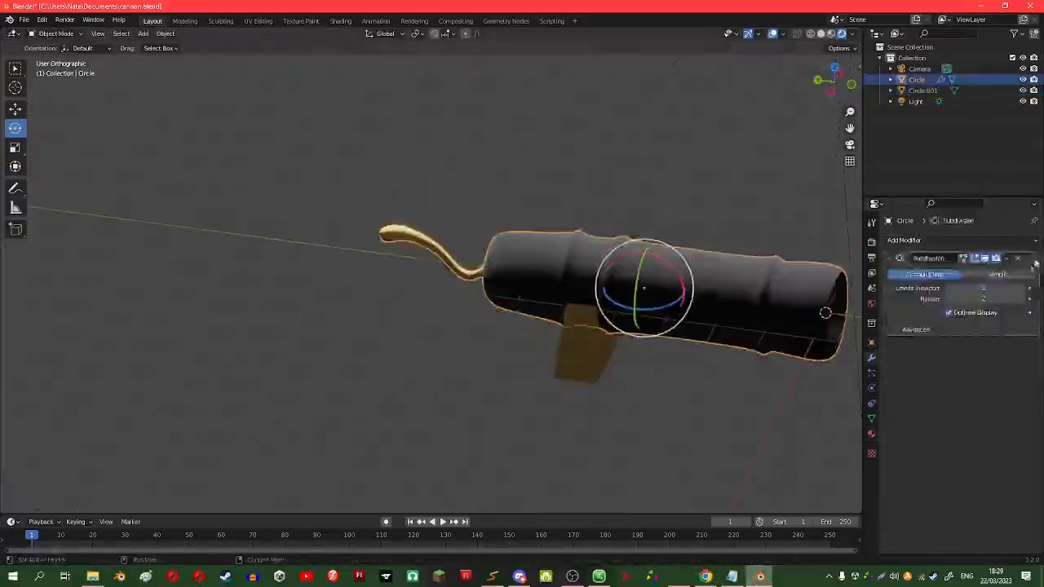
click(587, 334)
key(ctrl+s)
key(Tab)
Step: Rotate the block's lower part in left see-through view and bring up the Add Mesh shapes
key(ctrl+KP_3)
key(alt+z)
drag(569, 316, 611, 417)
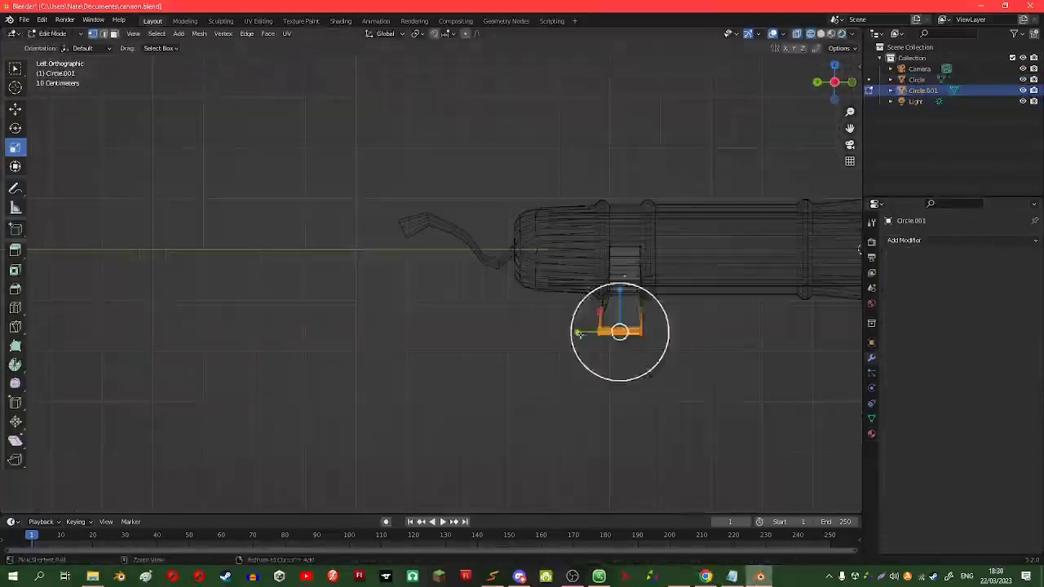
key(shift+space)
key(r)
drag(834, 81, 824, 89)
key(Tab)
key(alt+z)
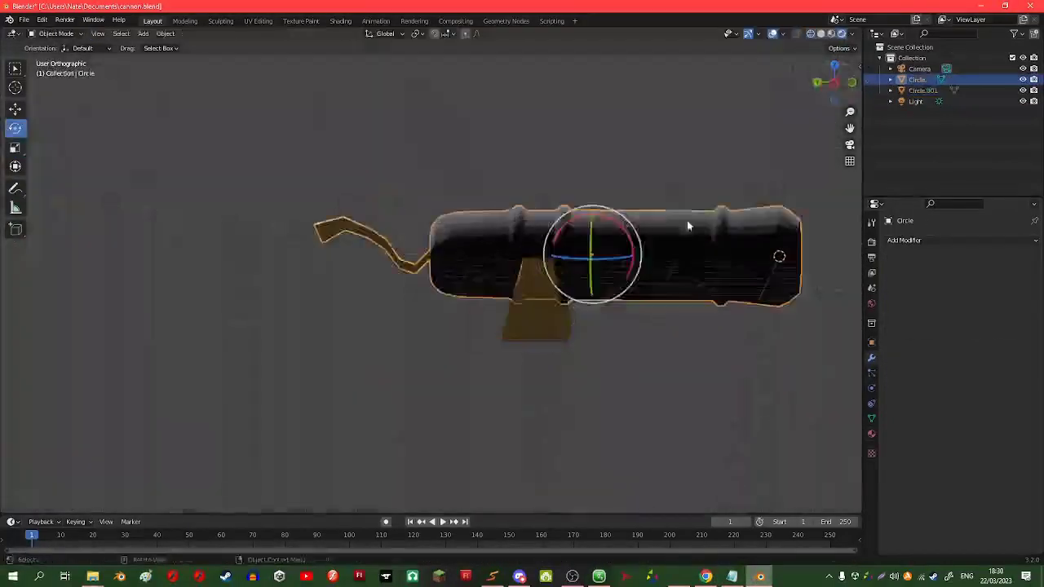
middle_drag(687, 221, 804, 102)
click(834, 81)
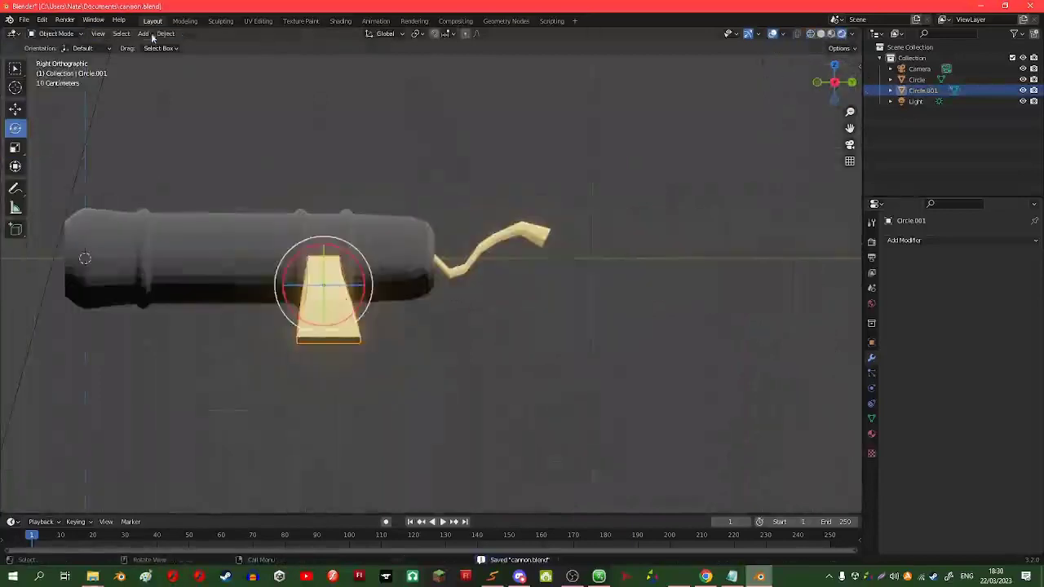
click(143, 33)
Step: Add a new circle beside the cannon and rotate it 90° about Y to face sideways
click(273, 71)
key(g)
click(842, 208)
text(ry90)
key(Return)
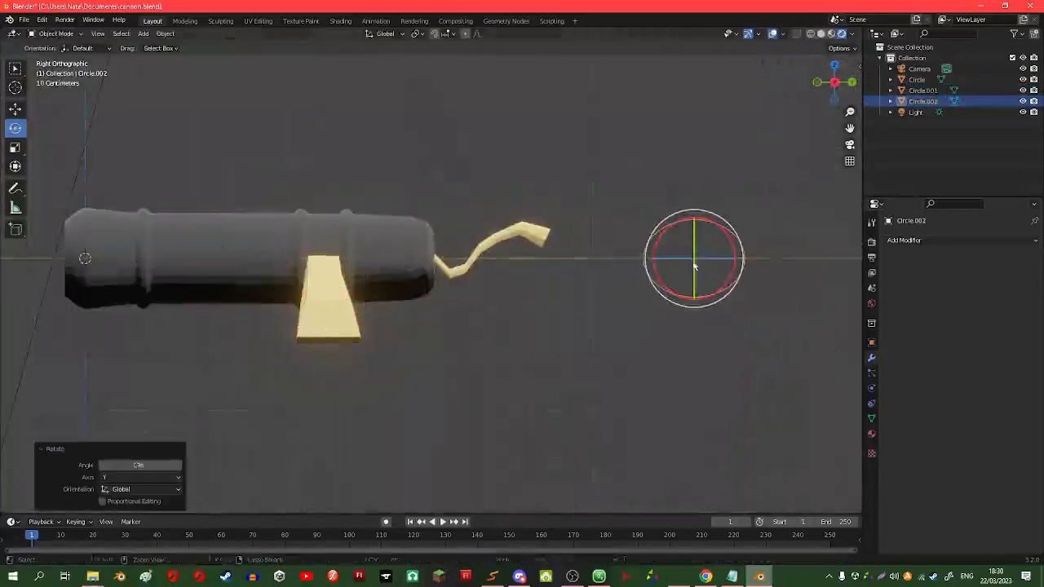
Step: In Edit Mode, try duplicating and rotating spoke bands, then cancel and undo the trial spokes
key(Tab)
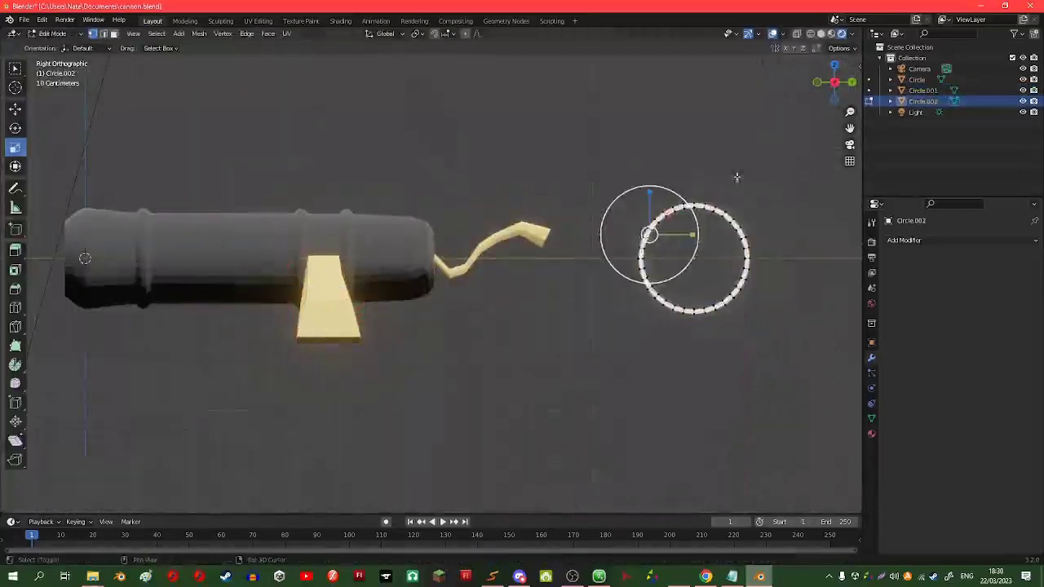
scroll(738, 257, up, 4)
scroll(739, 257, up, 2)
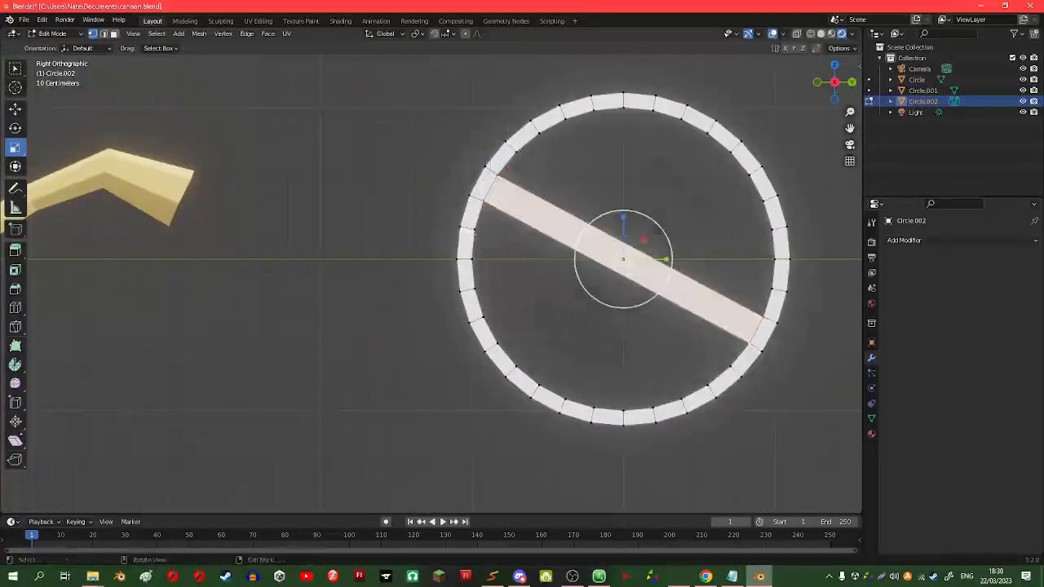
key(shift+d)
key(shift+d)
key(r)
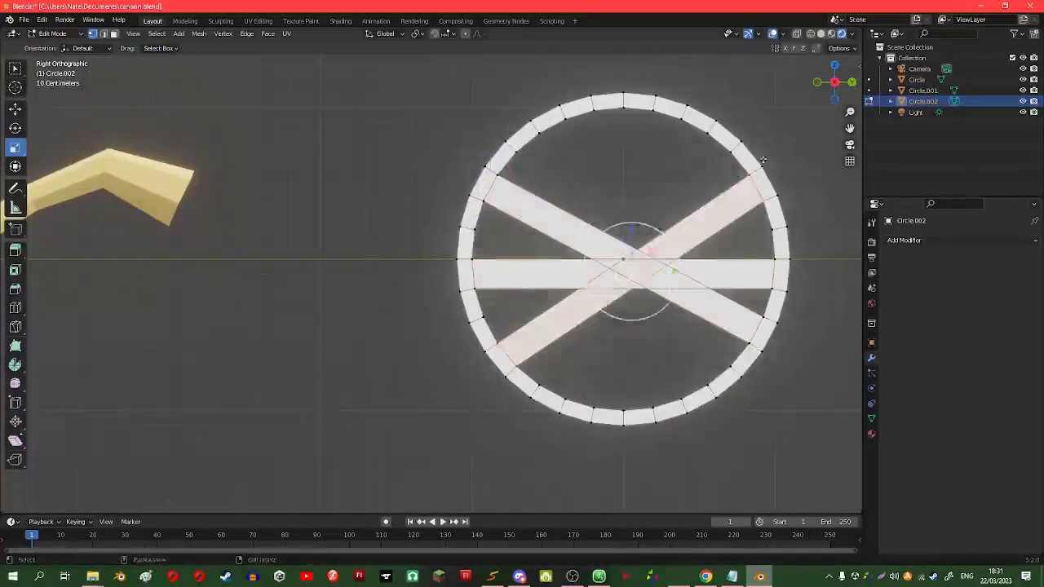
key(shift+d)
key(r)
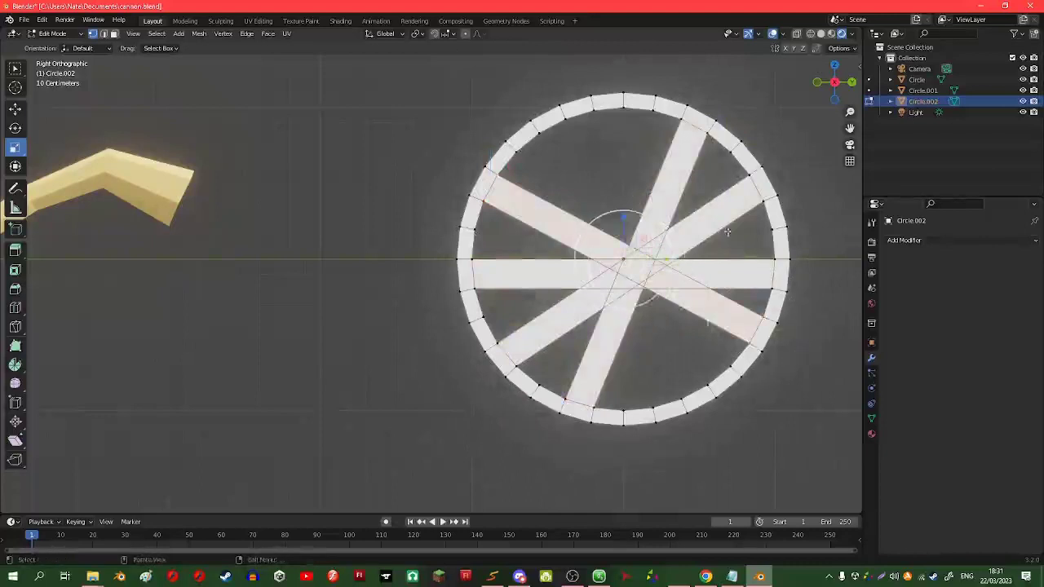
right_click(763, 318)
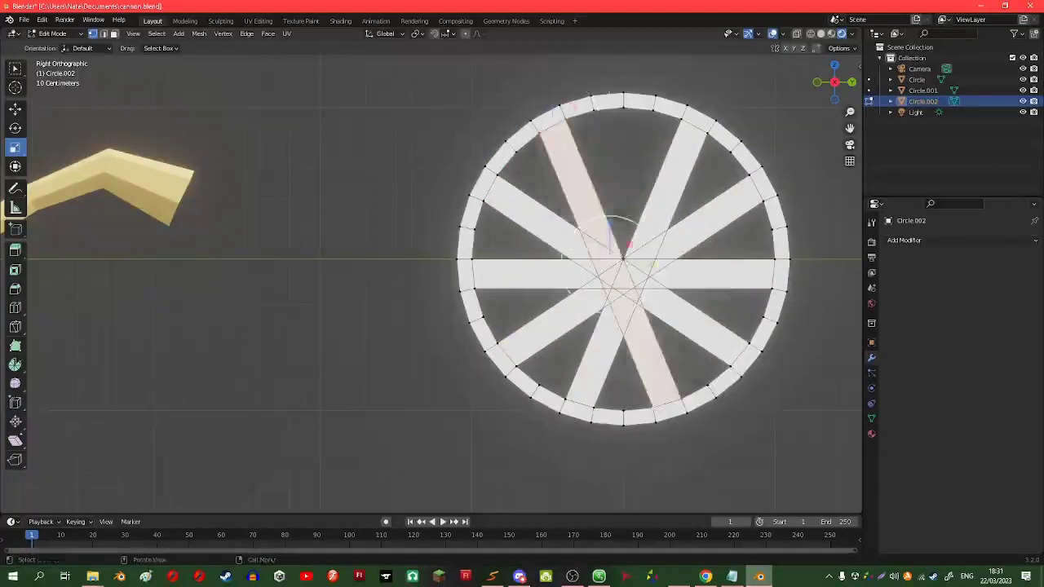
key(ctrl+z)
key(ctrl+z)
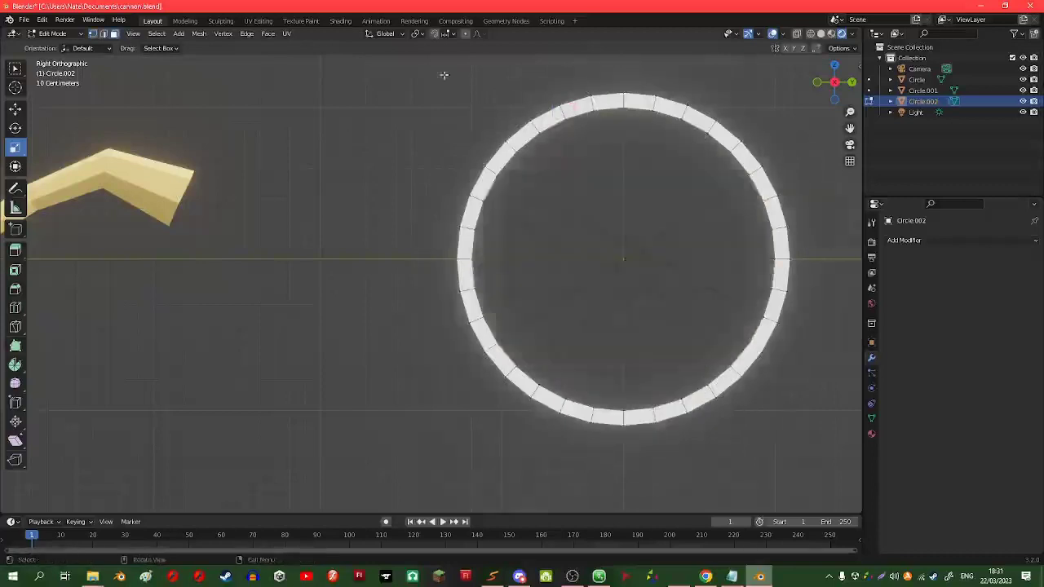
Step: Delete the spoke bands, then restore the spoke geometry and reposition the 3D cursor
key(x)
click(656, 235)
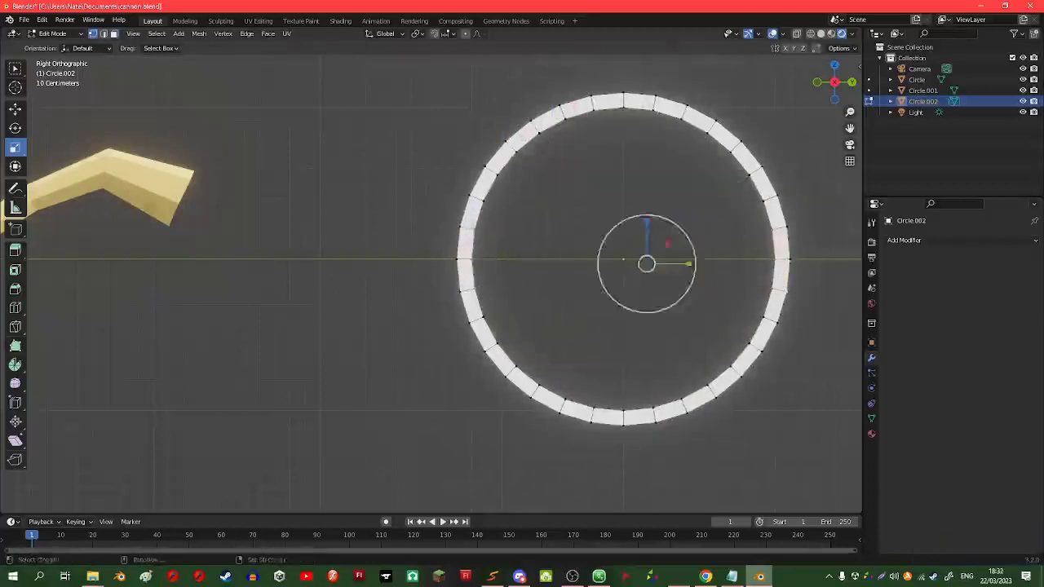
key(ctrl+shift+z)
key(ctrl+shift+z)
key(ctrl+shift+z)
key(ctrl+s)
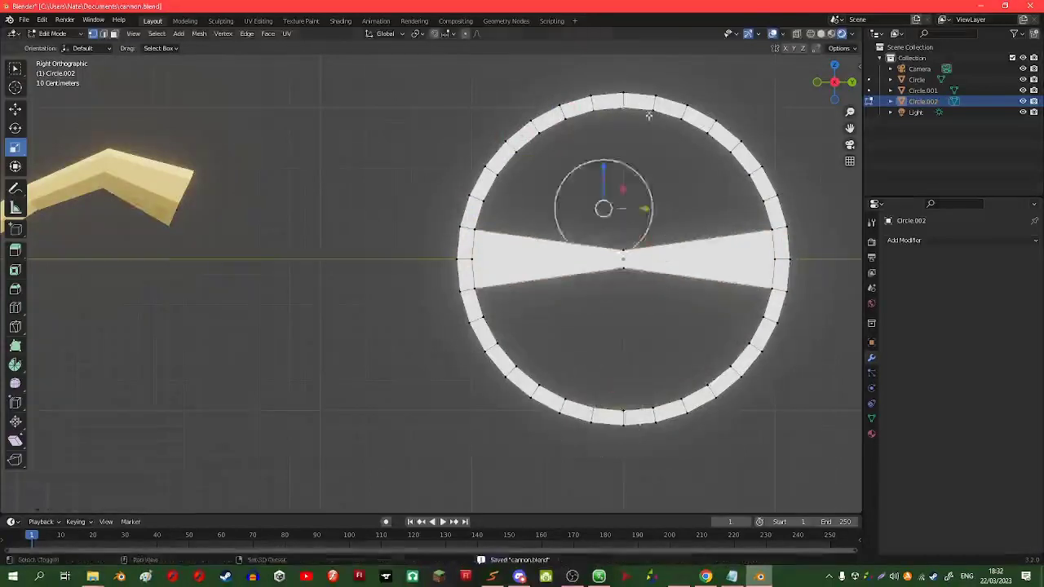
key(ctrl+shift+z)
key(ctrl+shift+z)
key(ctrl+shift+z)
key(ctrl+shift+z)
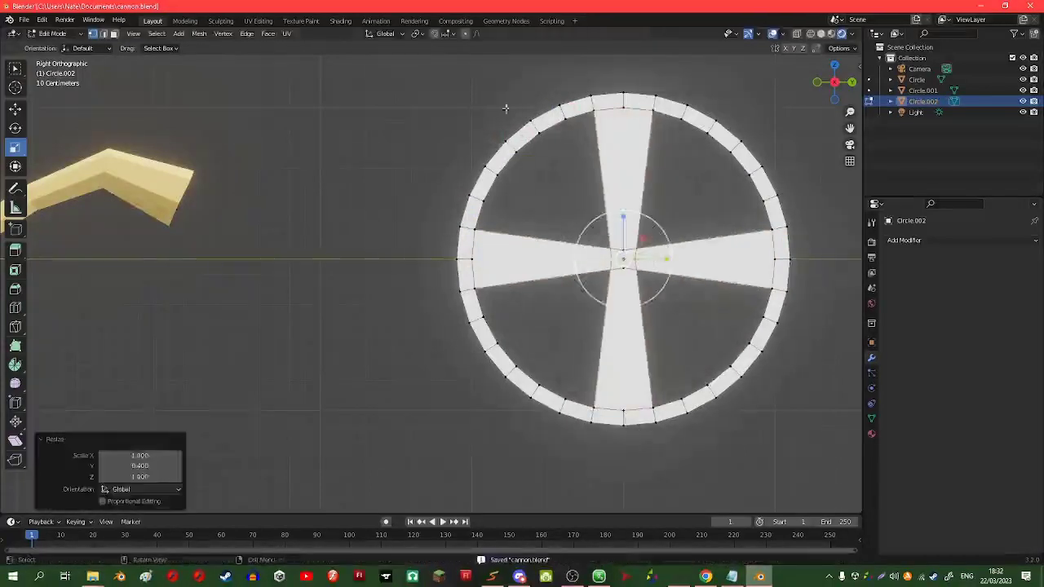
shift+right_click(517, 153)
Step: Duplicate the spoke rotated 45° and set transforms to Normal orientation
key(shift+d)
text(r45)
key(Return)
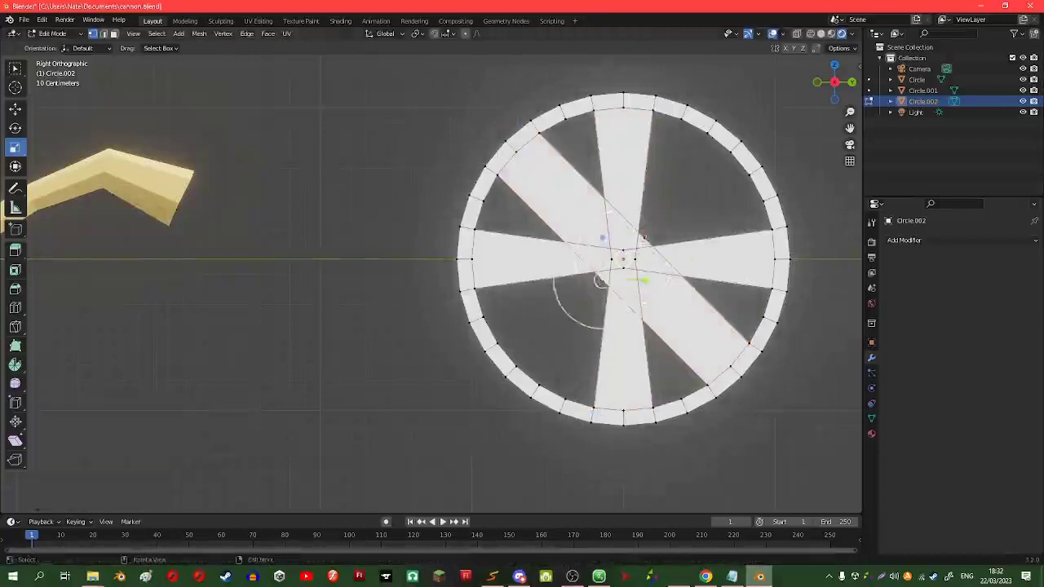
click(388, 90)
shift+right_click(707, 134)
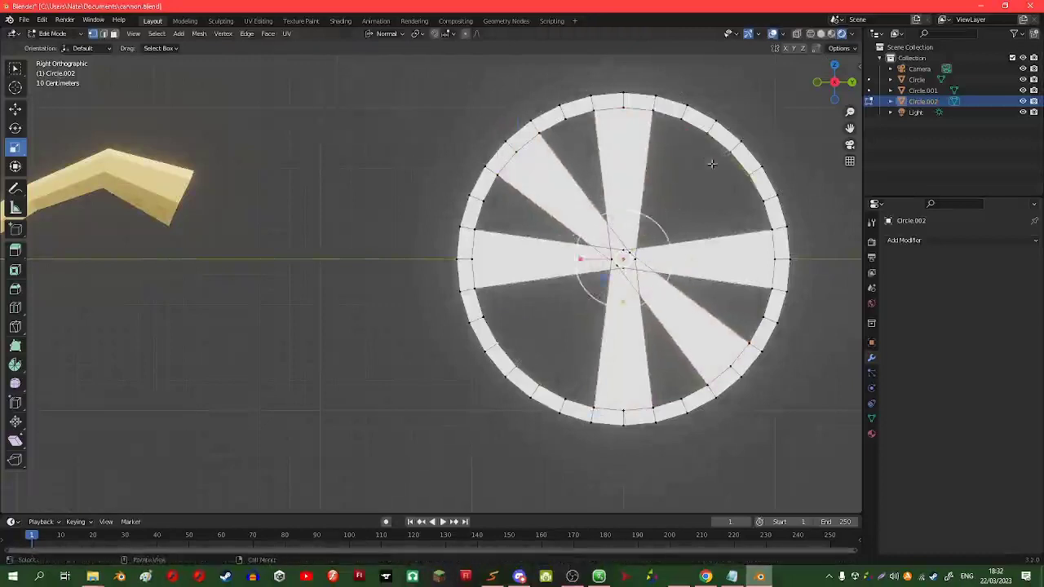
Step: Duplicate the spoke again rotated 90°, then delete the stray edges
key(shift+d)
text(r90)
key(Return)
key(x)
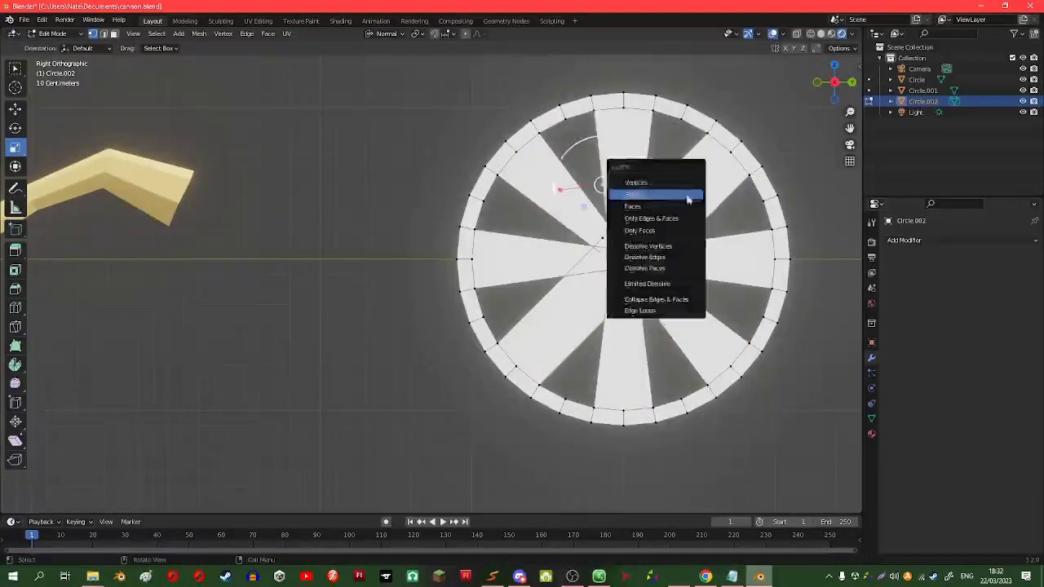
click(687, 196)
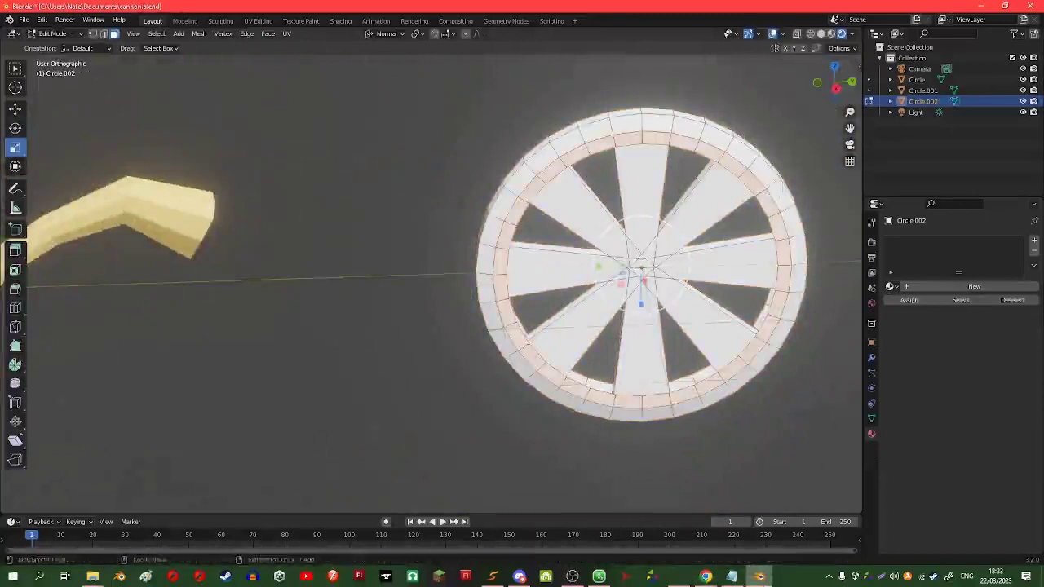
Step: With X-ray on, select the wheel's outer rim loop in vertex mode and inspect its depth
click(839, 89)
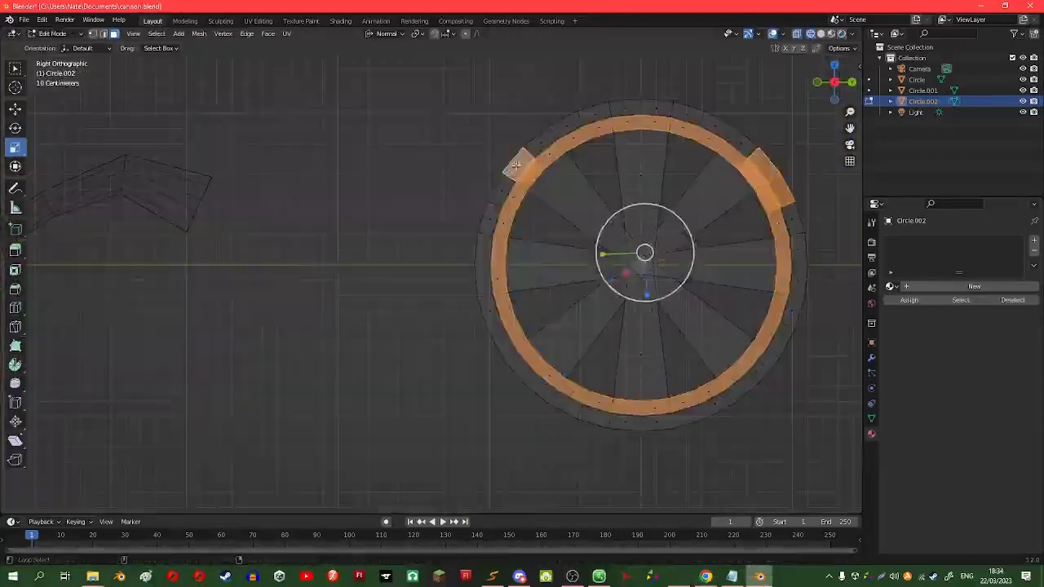
shift+drag(436, 140, 500, 408)
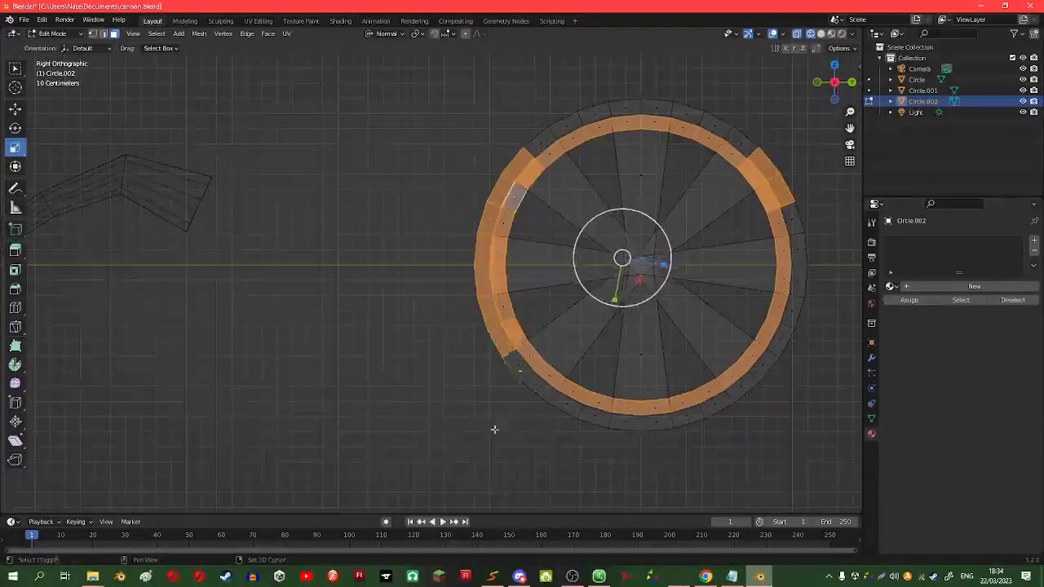
key(1)
alt+click(512, 181)
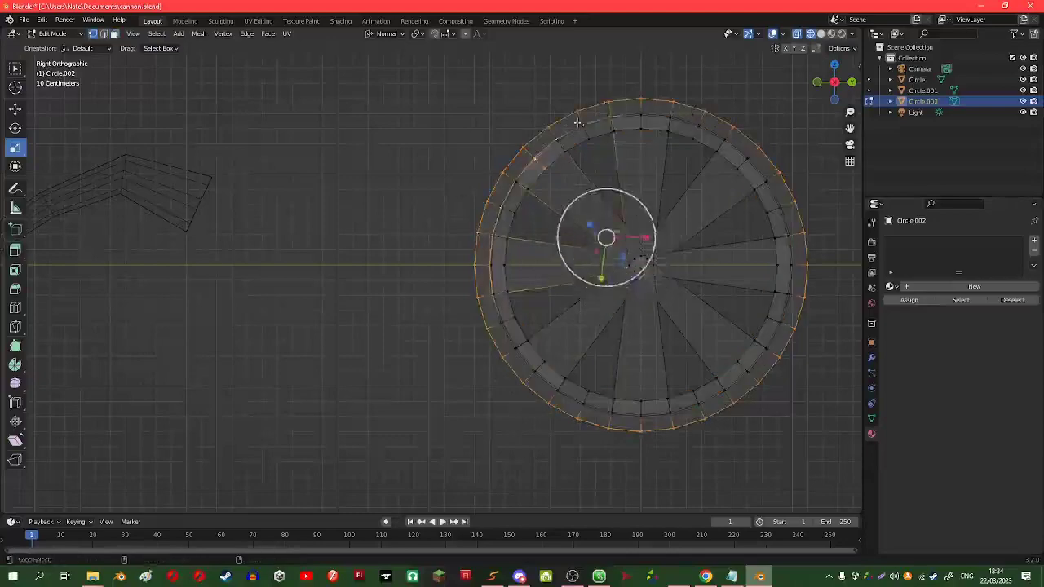
alt+click(606, 103)
click(594, 112)
middle_drag(594, 112, 791, 128)
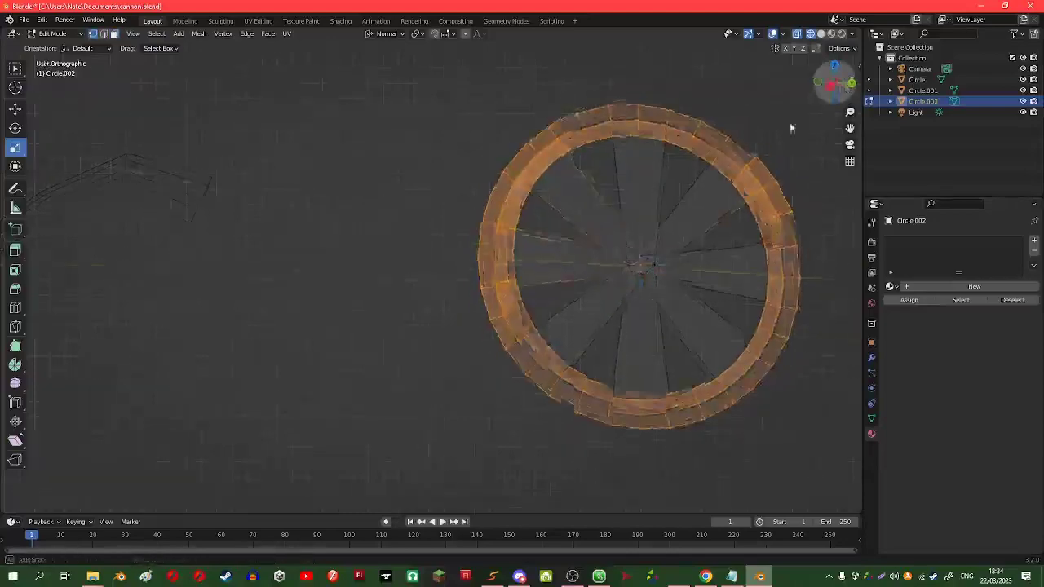
click(814, 82)
middle_drag(640, 93, 735, 131)
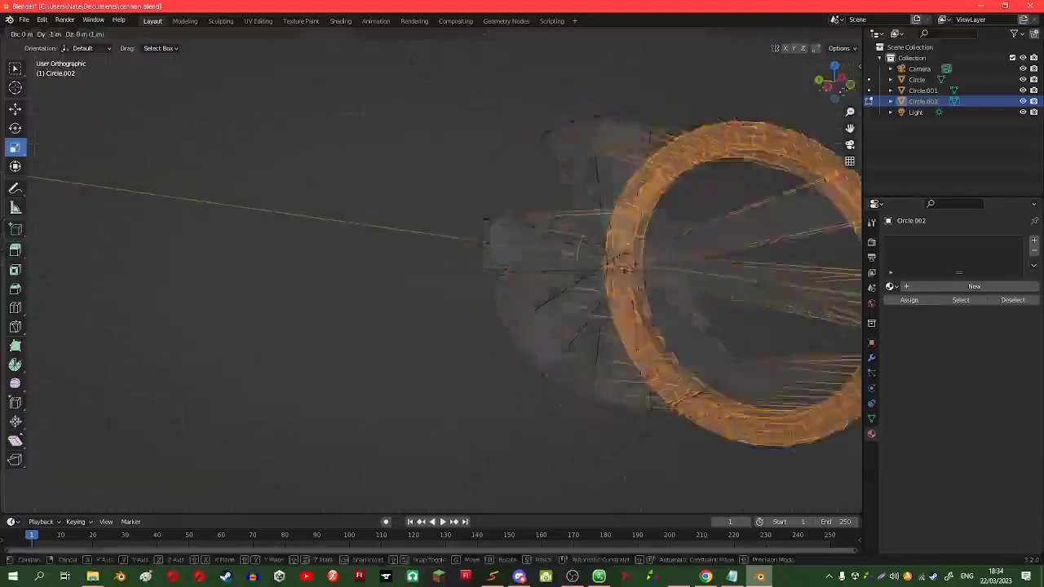
click(816, 83)
drag(824, 88, 721, 372)
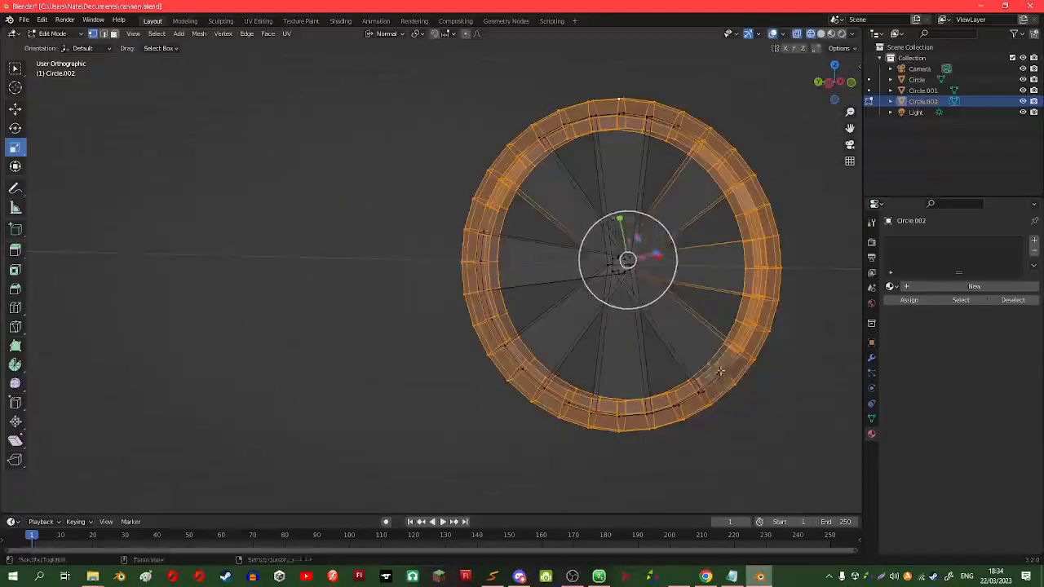
Step: Add a second material slot and give the rim Material.005 with a reddish base colour
key(alt+z)
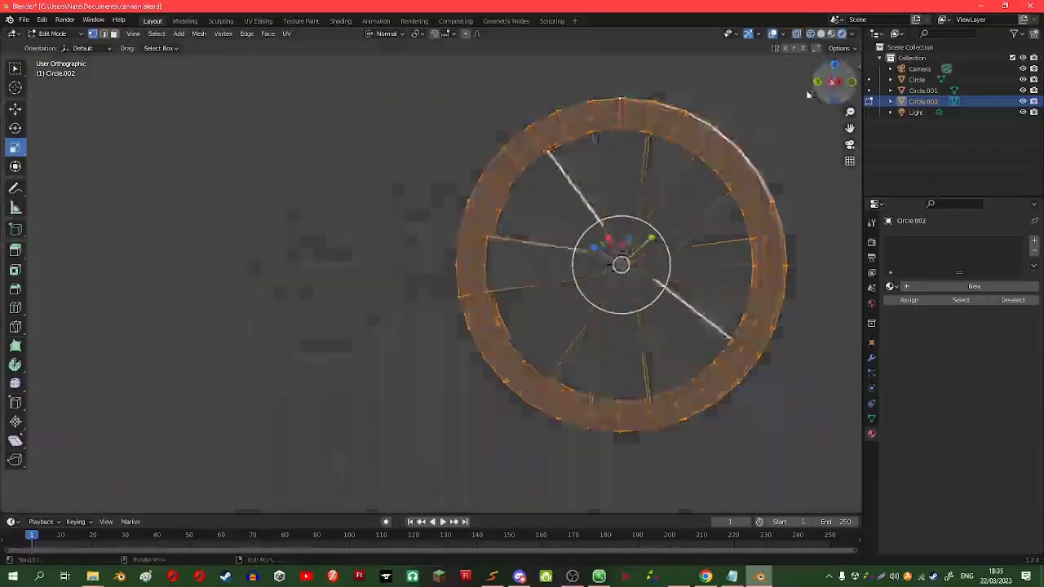
middle_drag(688, 171, 734, 245)
click(890, 286)
click(914, 359)
click(890, 308)
click(928, 284)
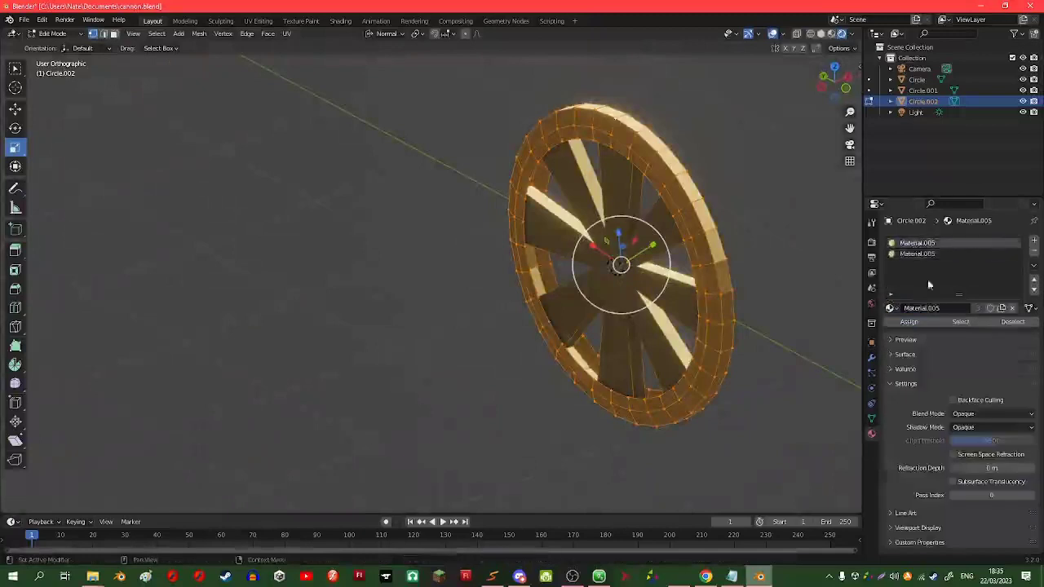
click(905, 354)
click(989, 437)
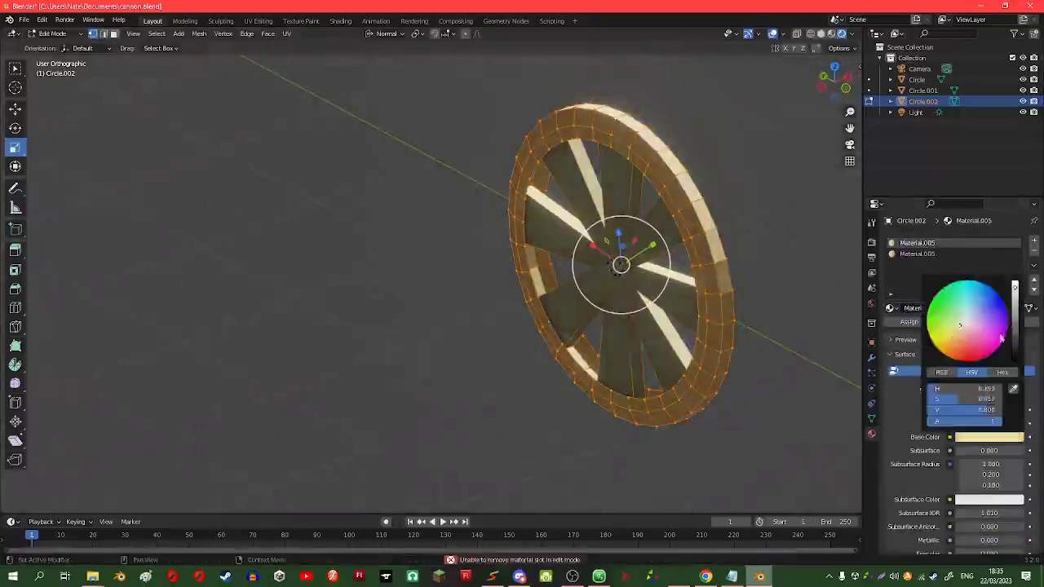
click(1001, 338)
click(988, 437)
key(Tab)
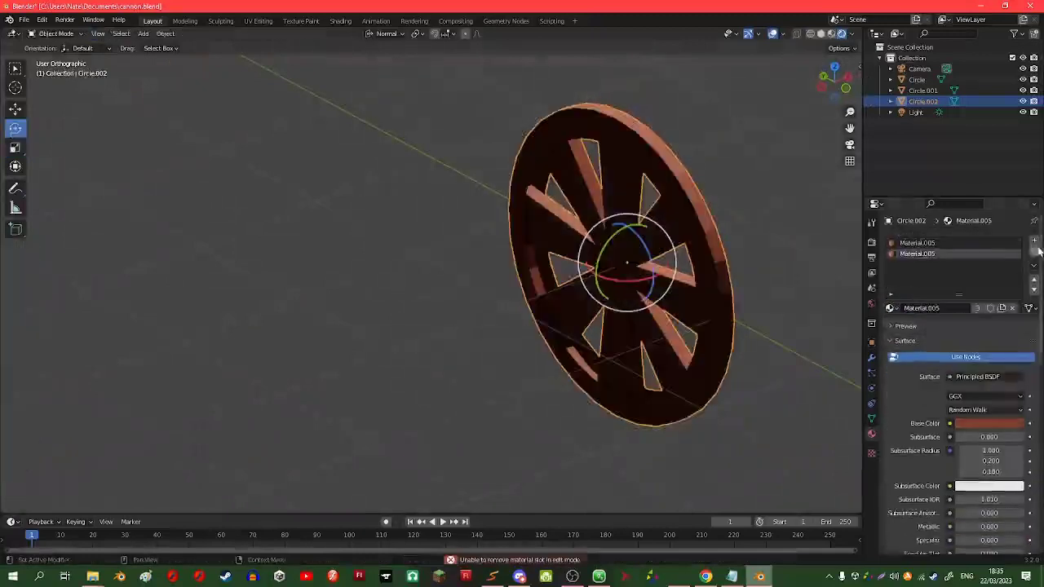
key(Tab)
Step: Create Material.006, make it the active slot and adjust the rim face selection
click(989, 437)
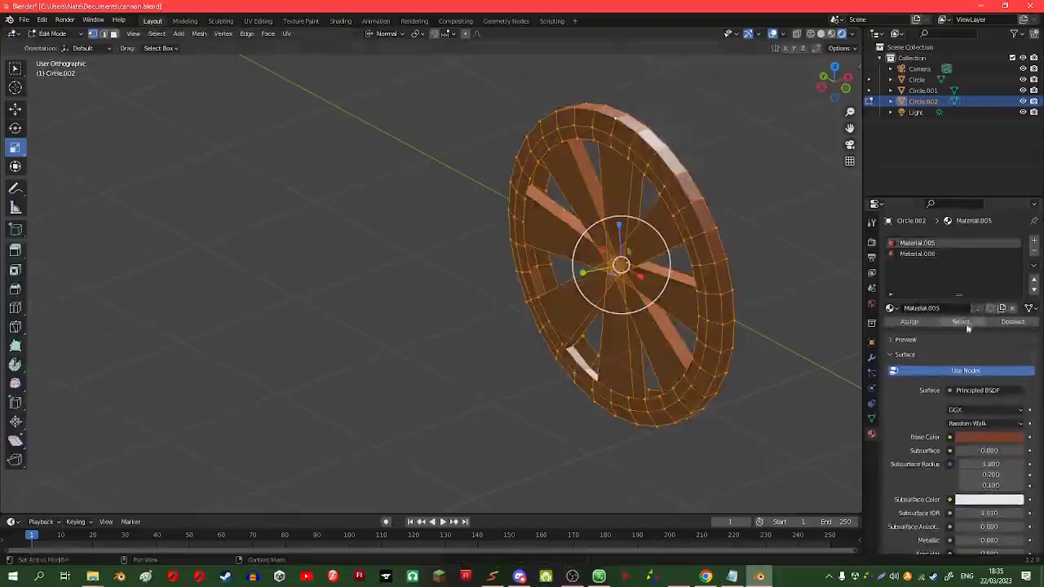
click(988, 437)
key(Tab)
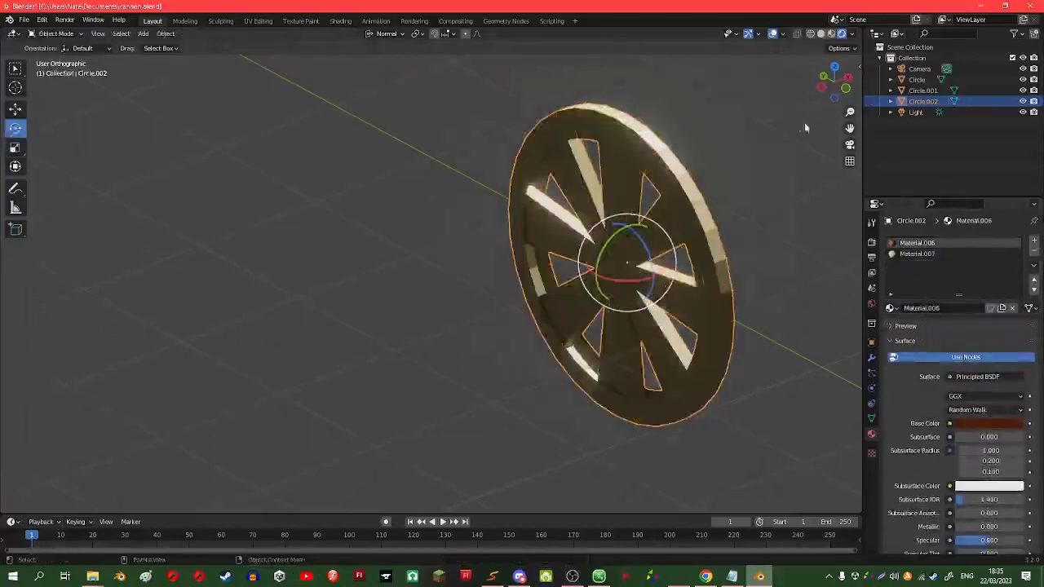
key(Tab)
middle_drag(807, 125, 805, 158)
click(917, 254)
click(1012, 321)
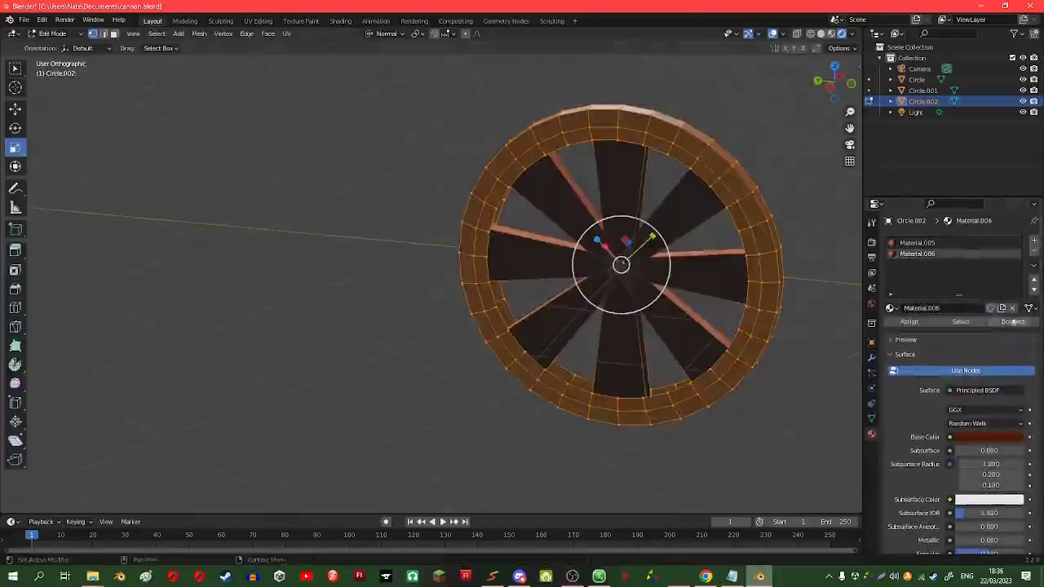
Step: Add another slot, invert the selection and give the spokes a new tan material
click(909, 322)
key(ctrl+i)
click(1034, 241)
click(988, 424)
click(967, 315)
key(Tab)
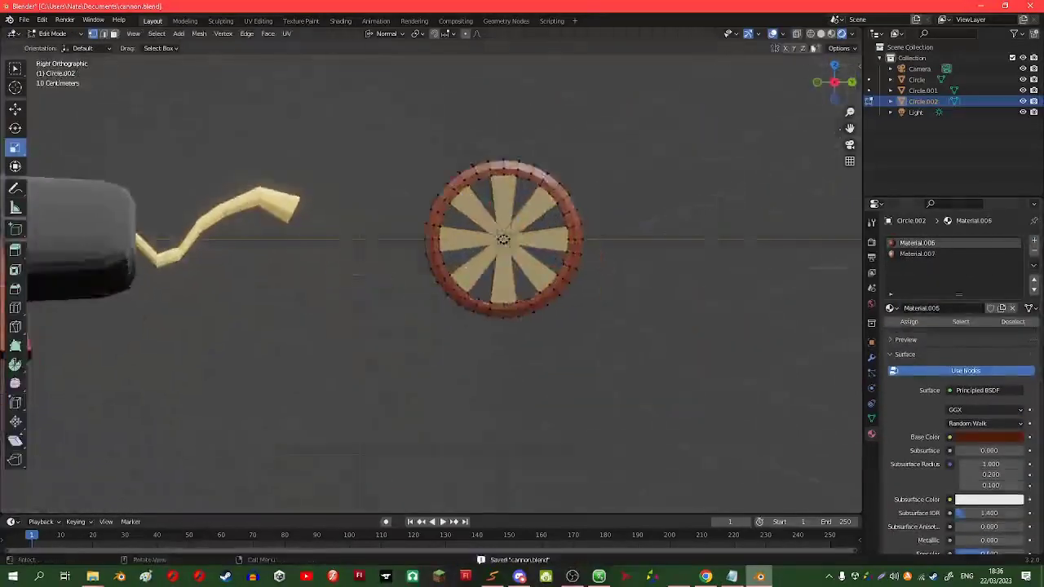
Step: Open the wheel's modifier settings and browse the available modifiers
right_click(489, 242)
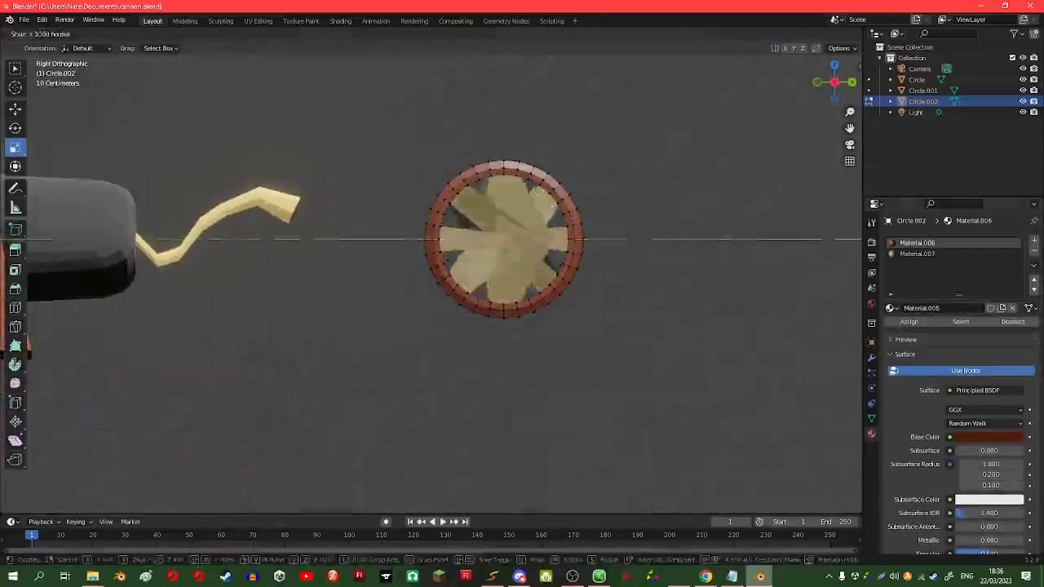
click(871, 357)
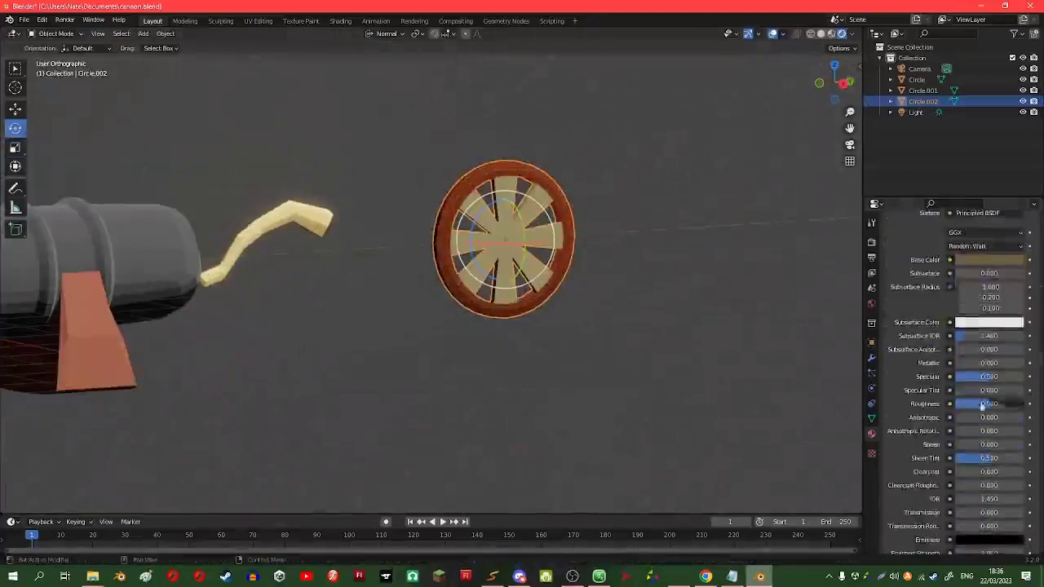
click(953, 240)
key(ctrl+2)
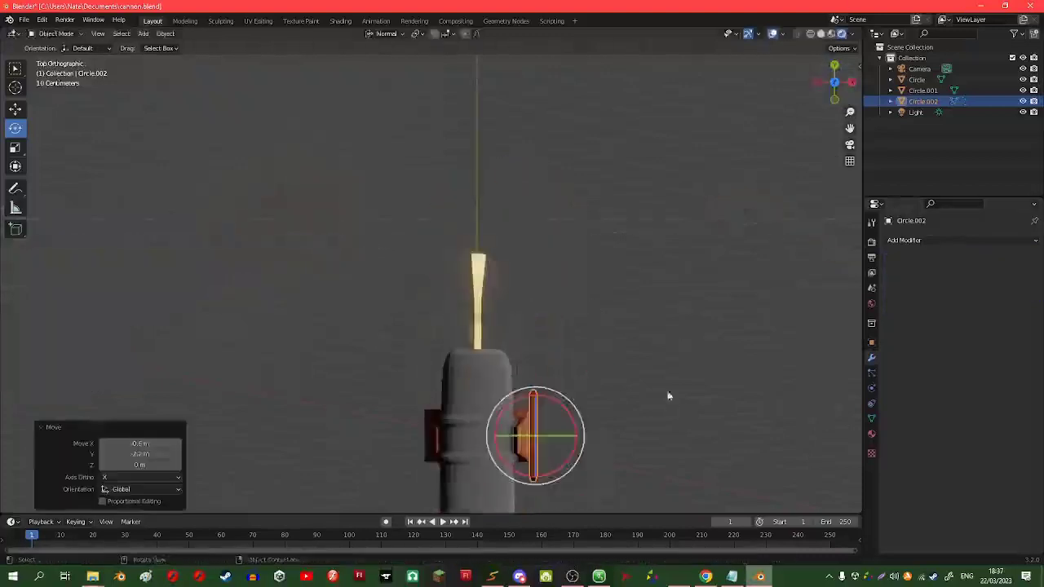
Step: Paste a copy of the wheel and select all of Circle.001's mesh in wireframe
key(ctrl+v)
drag(834, 81, 715, 329)
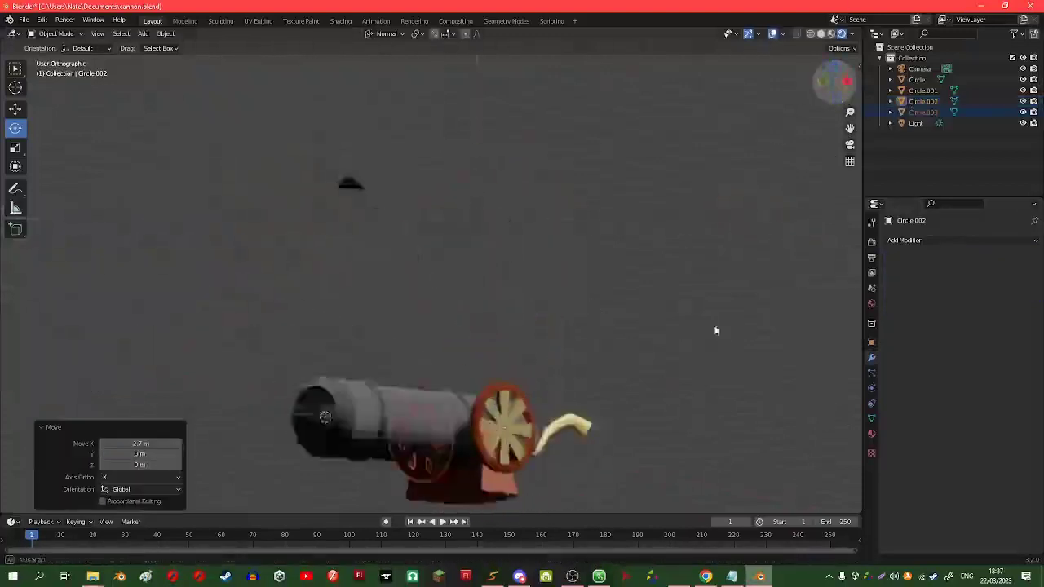
key(Tab)
key(shift+z)
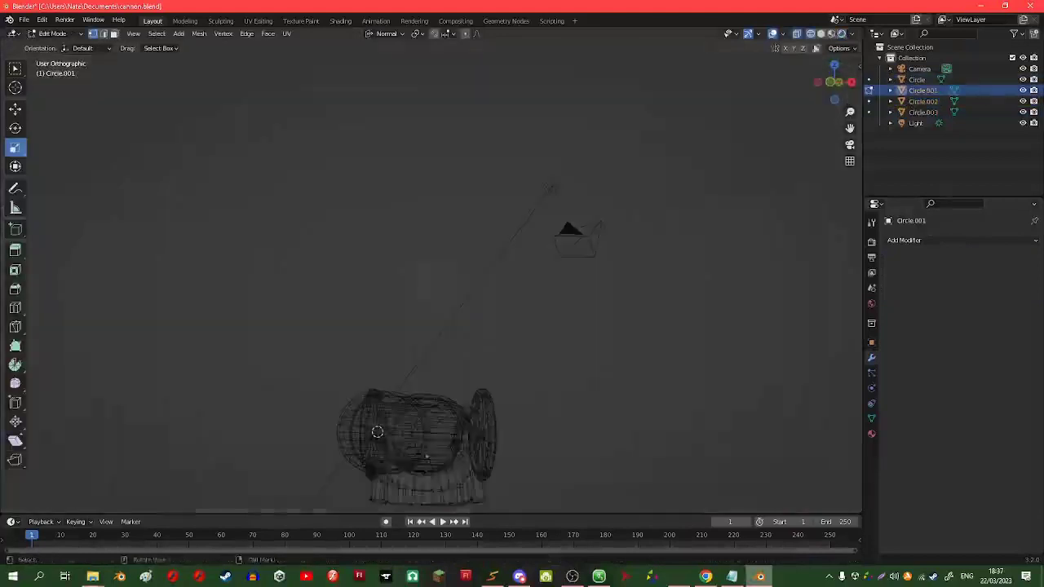
key(a)
Step: Scale Circle.001 along Z, leave Edit Mode and delete the Circle.001 object
key(s)
key(z)
drag(834, 84, 707, 158)
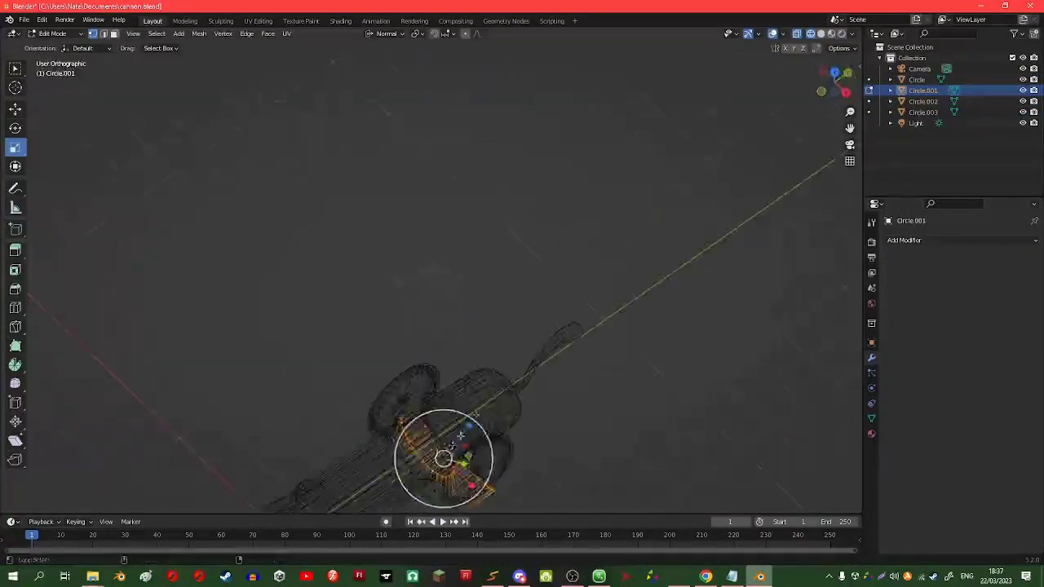
click(505, 370)
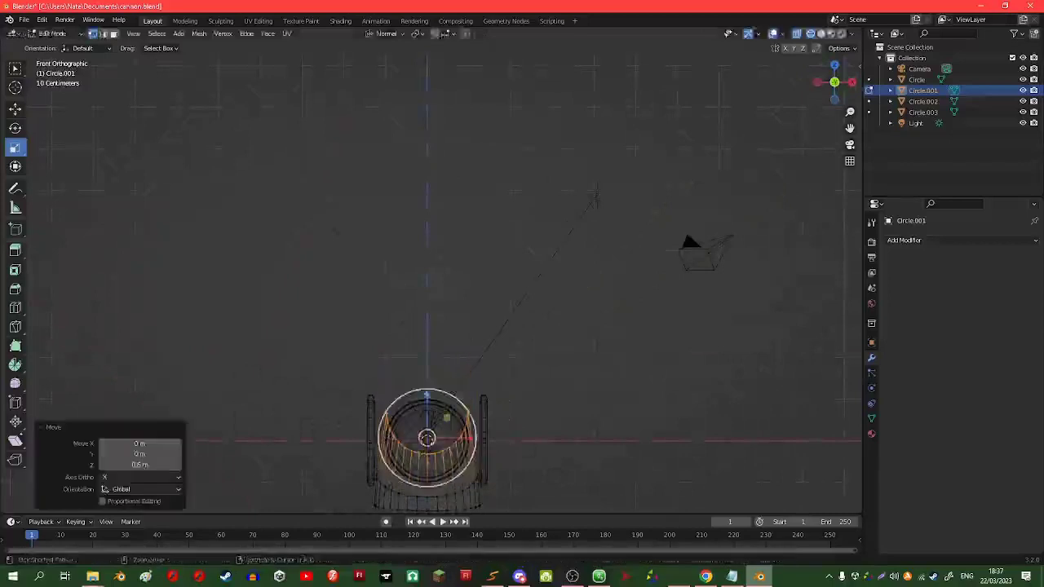
key(Tab)
key(shift+z)
drag(835, 84, 679, 230)
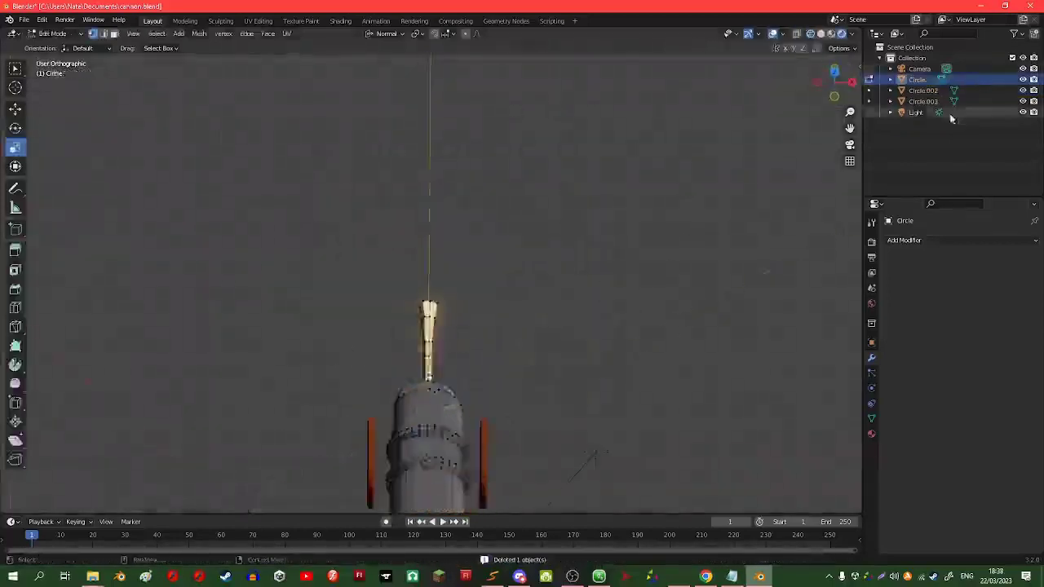
Step: Add a new circle and extrude it into a cylinder for the axle
click(143, 34)
click(256, 76)
click(834, 71)
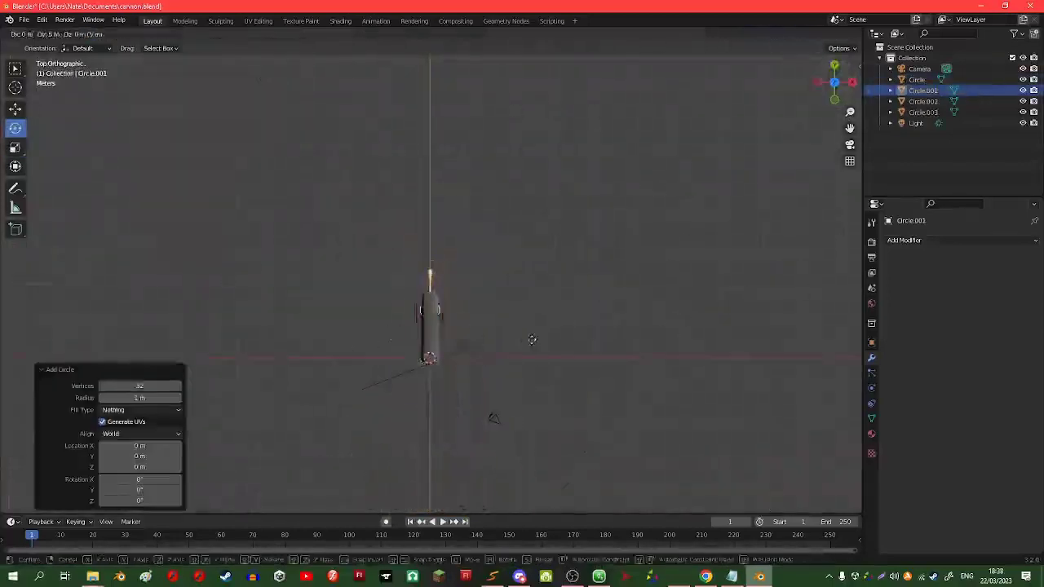
key(KP_Decimal)
key(Tab)
scroll(443, 305, up, 5)
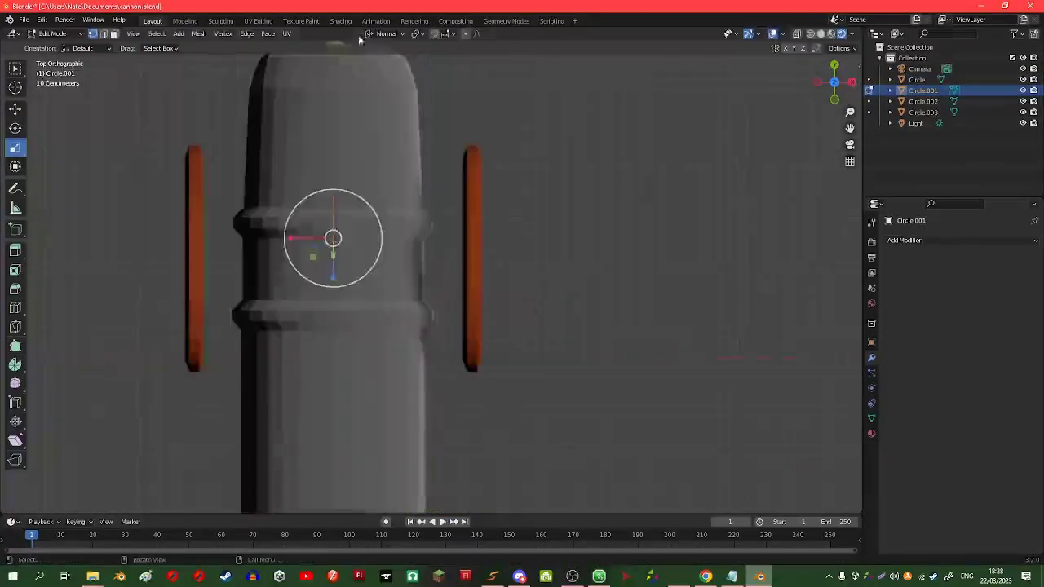
key(e)
click(478, 233)
Step: Stretch the axle along X so it reaches across to the far wheel
key(g)
click(526, 163)
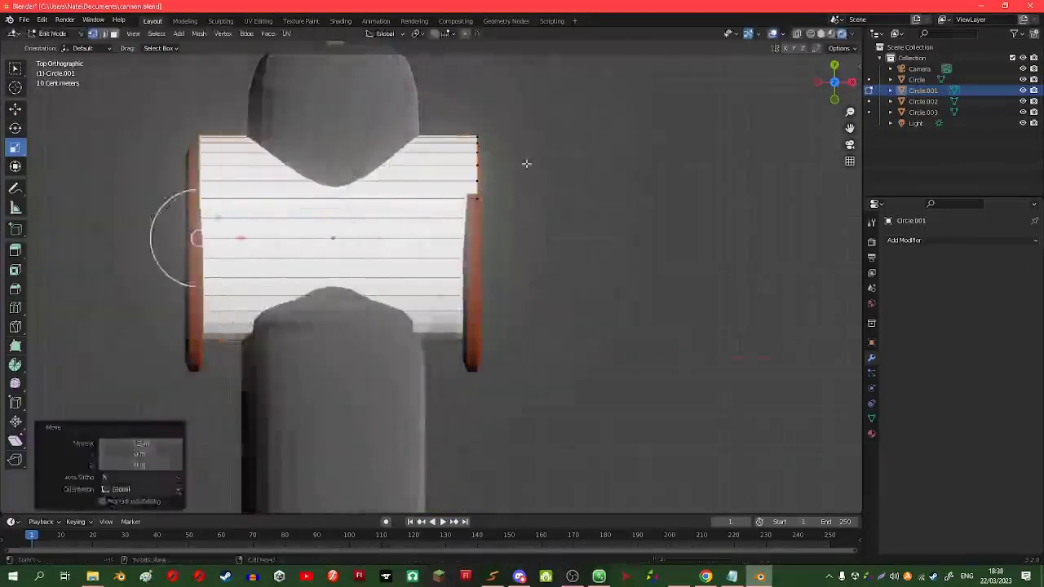
key(s)
key(x)
click(526, 163)
middle_drag(336, 256, 757, 55)
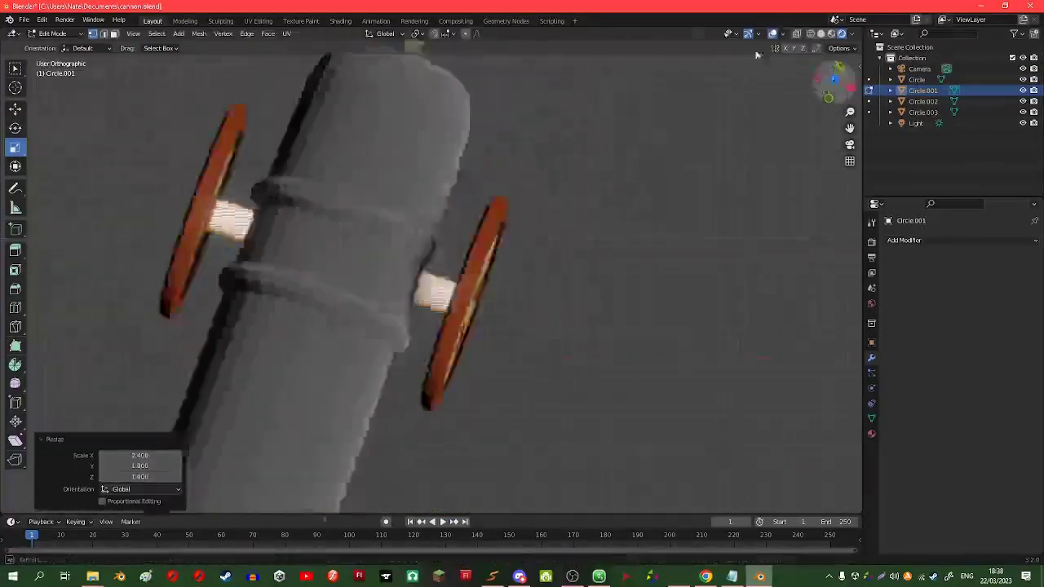
Step: Give the axle a dark red base colour
click(989, 348)
click(975, 303)
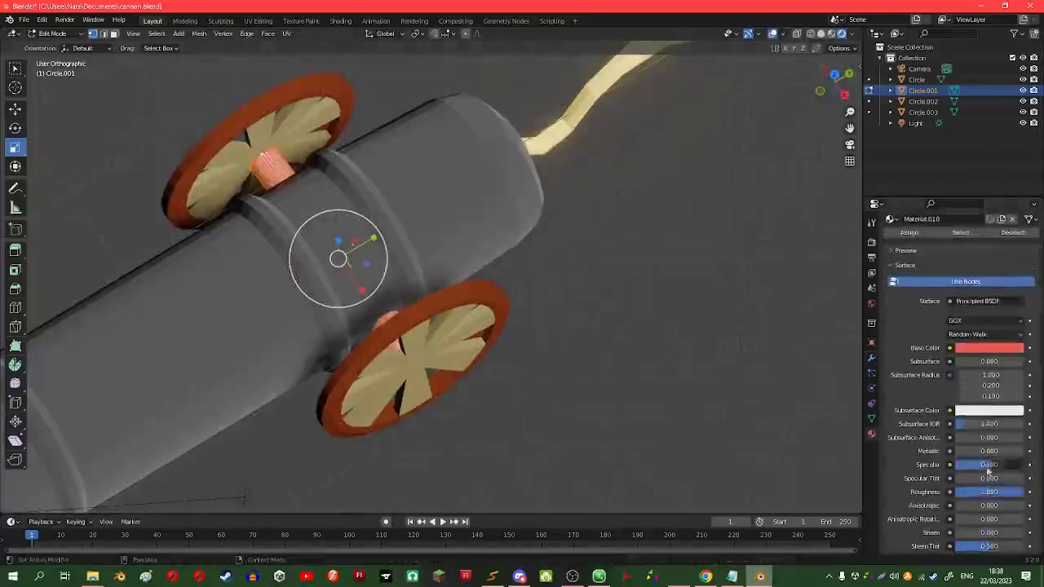
click(989, 348)
key(Tab)
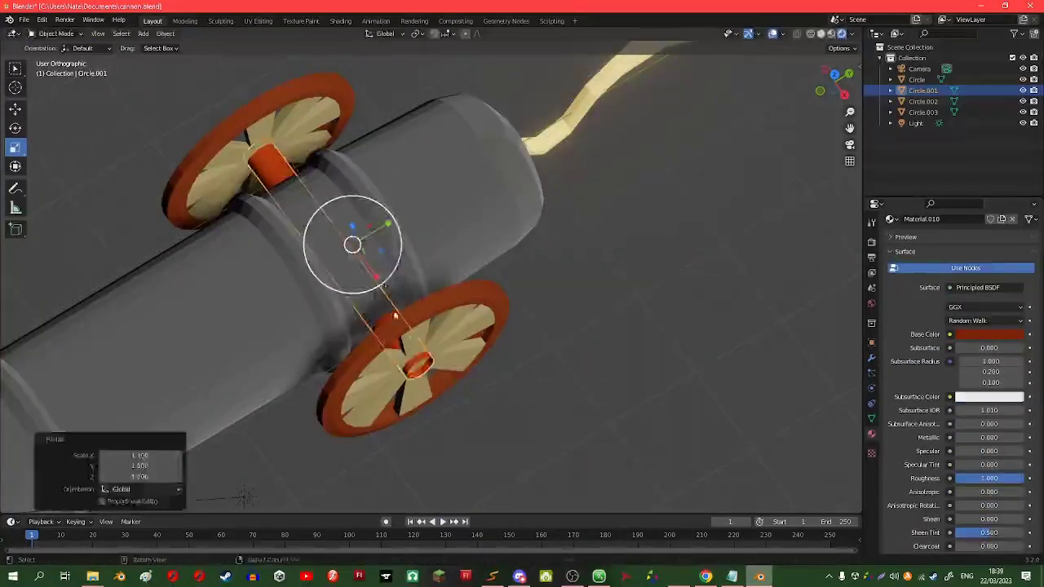
key(Tab)
middle_drag(354, 243, 422, 91)
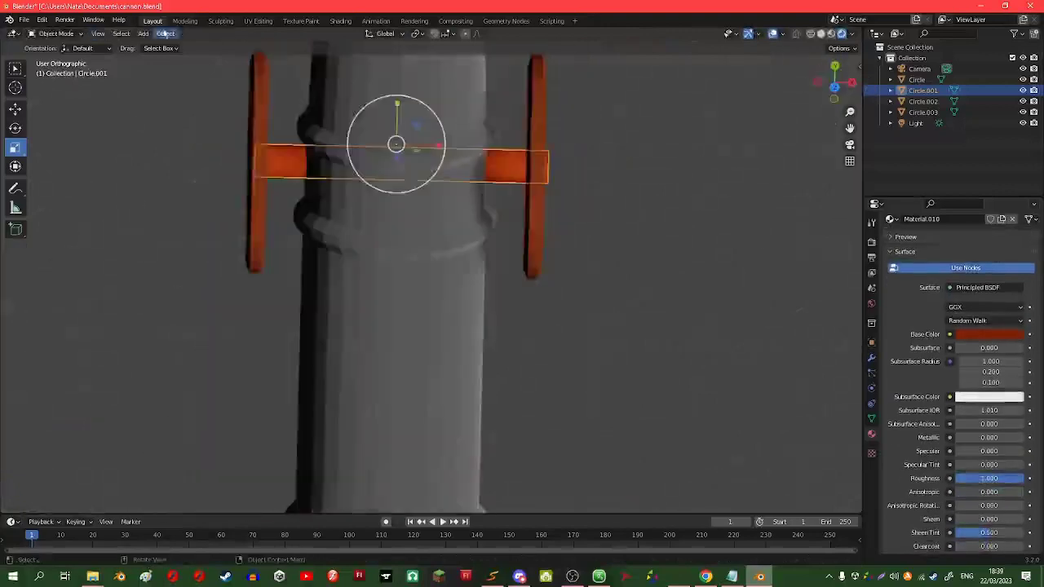
key(Tab)
Step: Join the axle and wheels into the cannon object with Ctrl+J
key(ctrl+j)
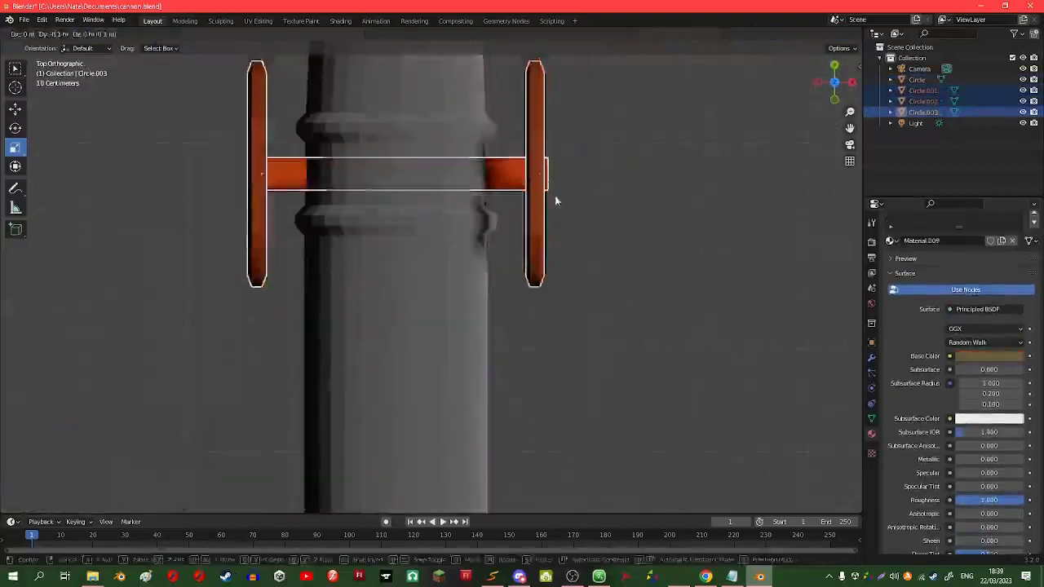
key(KP_7)
click(302, 170)
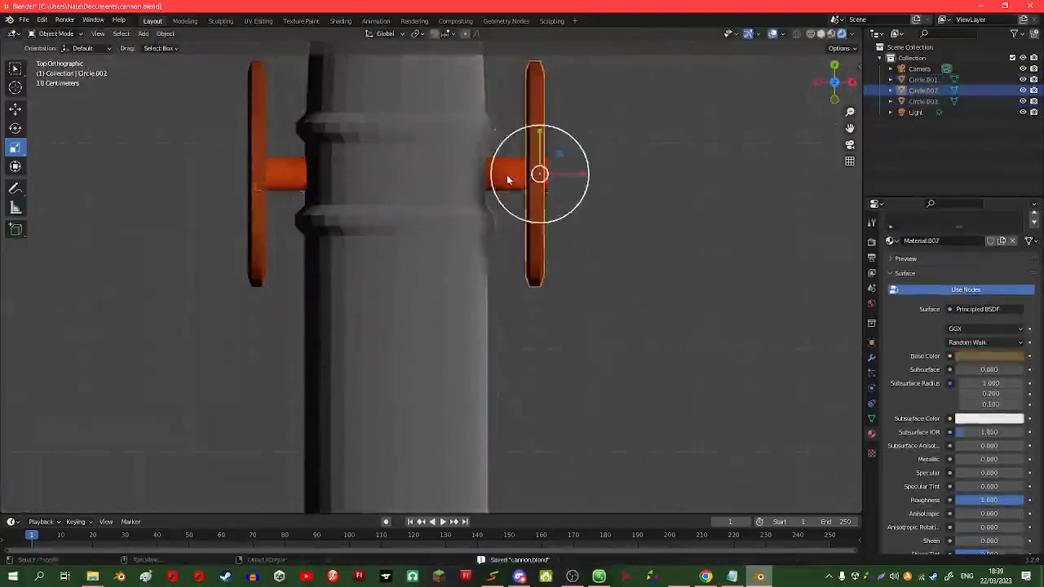
key(Tab)
middle_drag(418, 191, 488, 249)
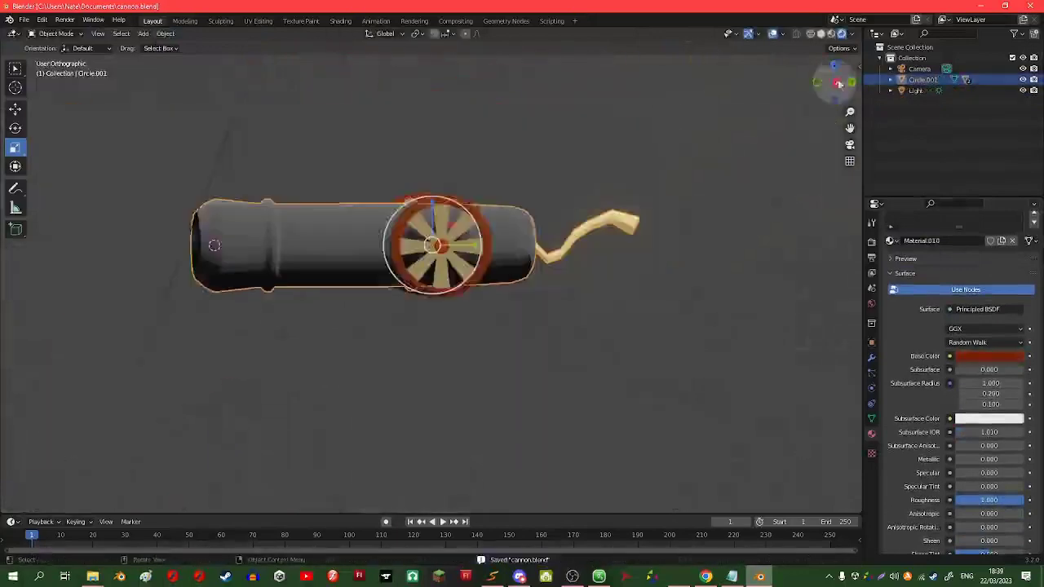
key(Tab)
Step: Switch transforms to Local orientation and scale the selected wheel in top view
click(385, 33)
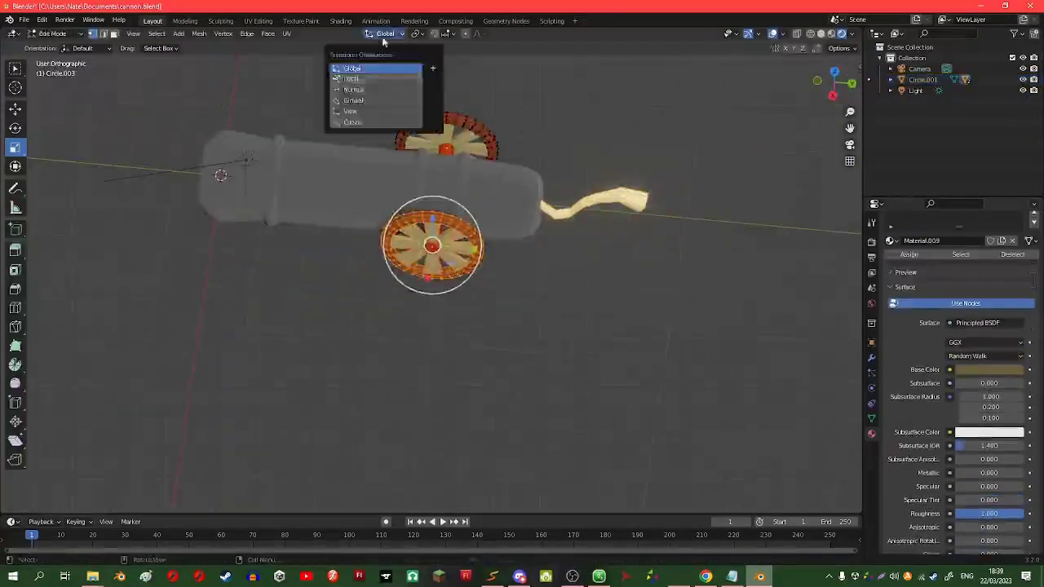
click(375, 77)
key(Tab)
key(KP_7)
click(375, 196)
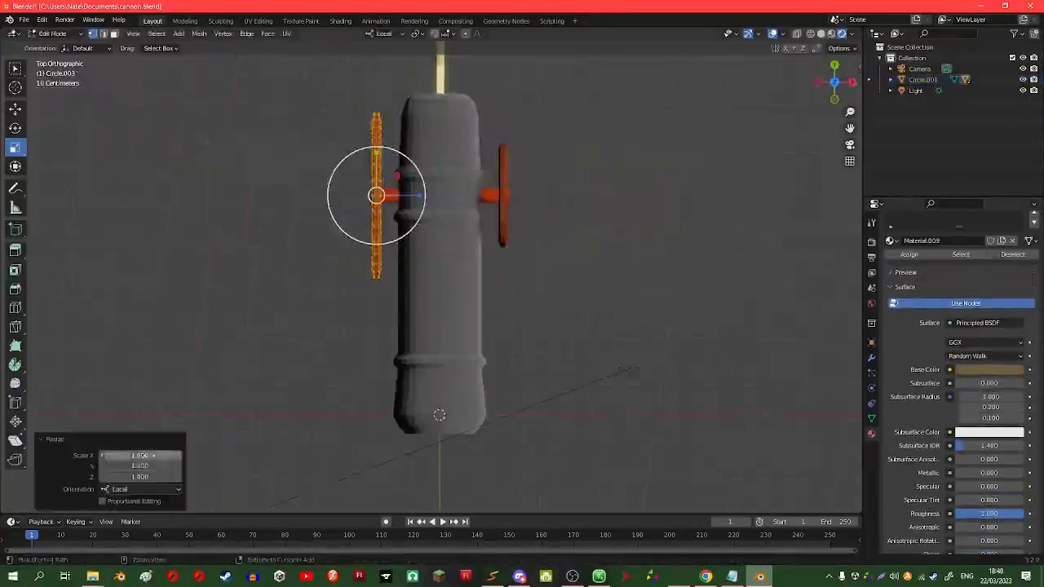
key(KP_3)
Step: Undo the wheel scaling, review the cannon from the other side and save
key(ctrl+z)
key(ctrl+shift+z)
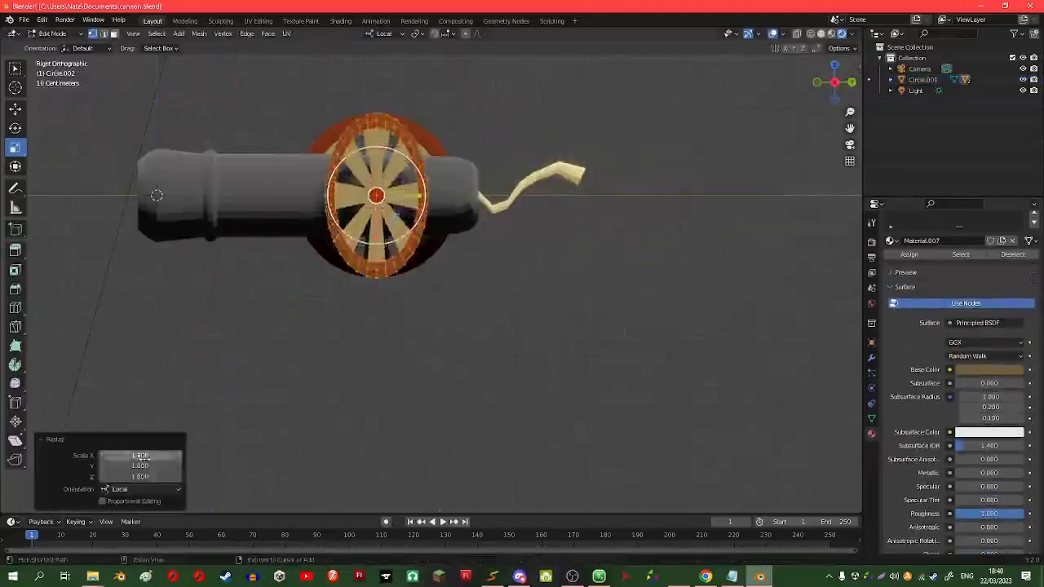
key(ctrl+z)
key(ctrl+z)
drag(846, 69, 485, 115)
key(ctrl+KP_3)
key(ctrl+z)
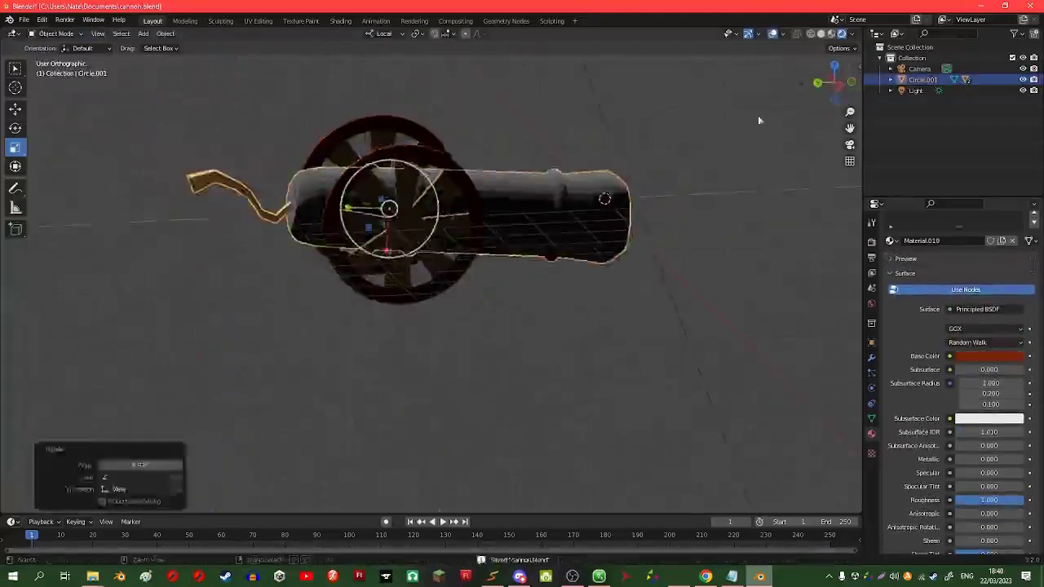
key(ctrl+shift+z)
key(ctrl+s)
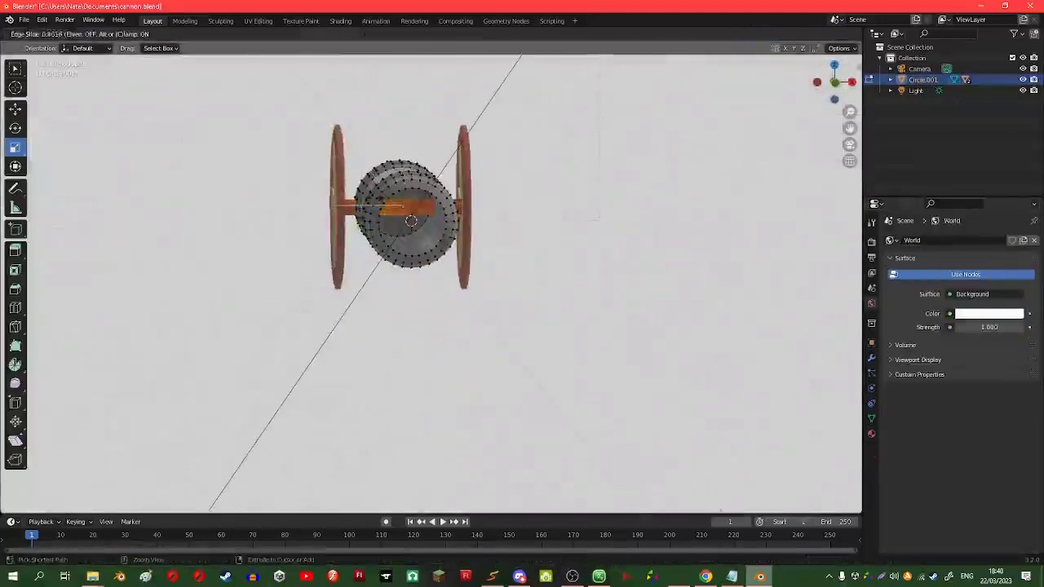
Step: Confirm the new barrel edge loop and slide it 0.1476 m beside the axle
key(Return)
text(0.300)
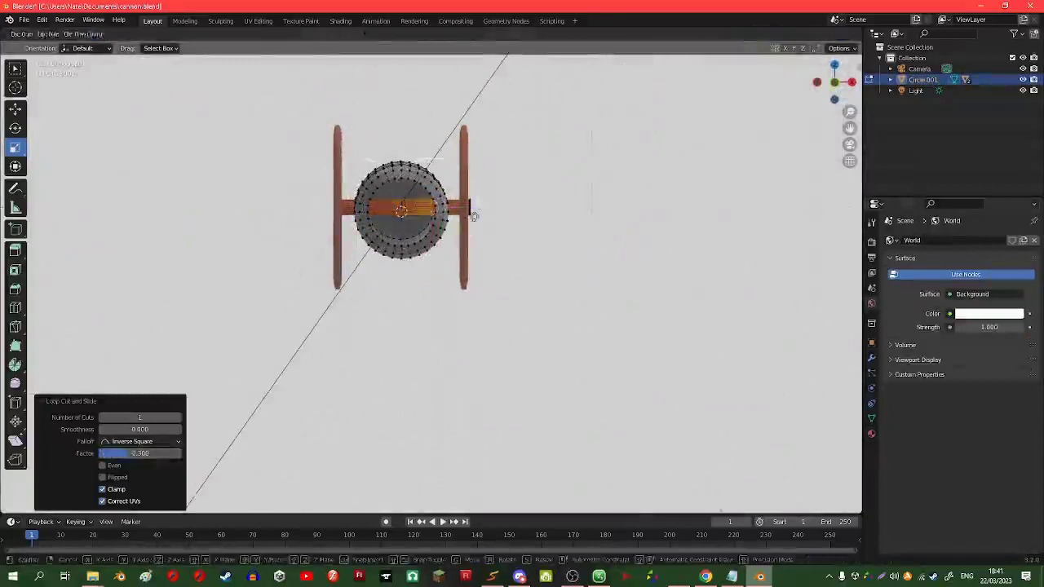
click(474, 216)
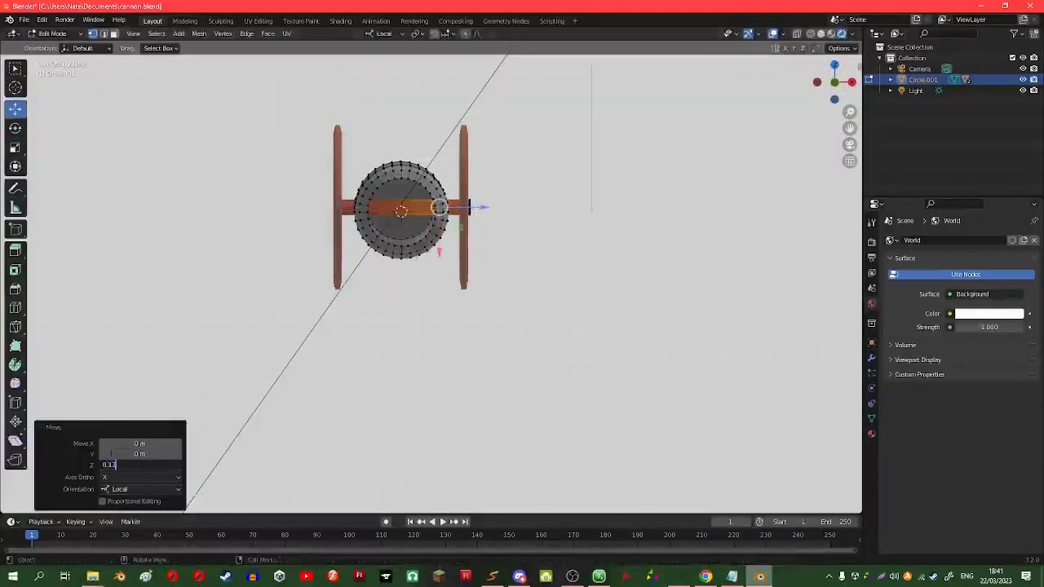
middle_drag(439, 208, 466, 240)
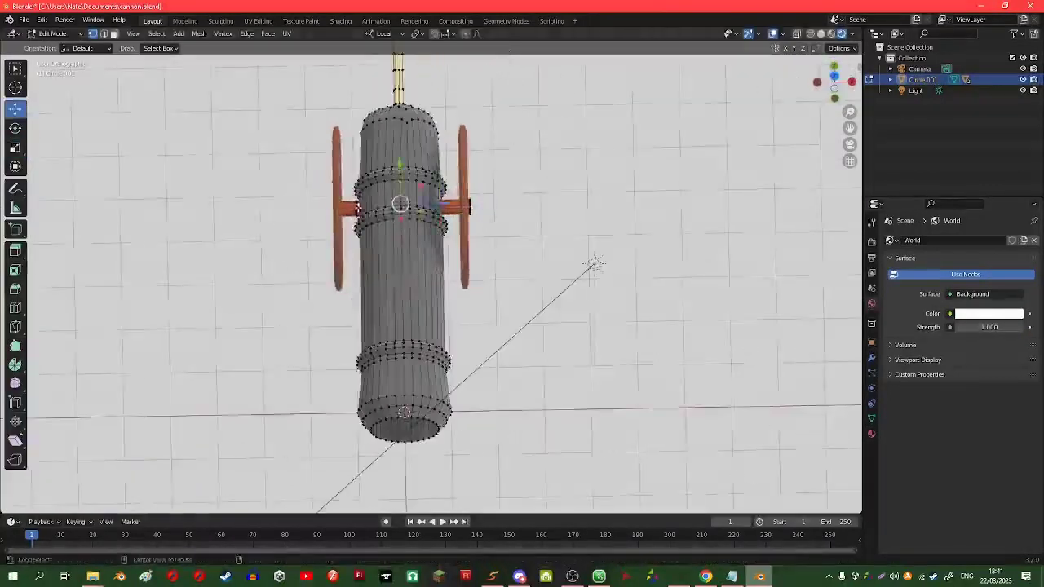
Step: Review the cannon in top wireframe, return to solid shading, save and view through the camera
key(KP_7)
key(shift+z)
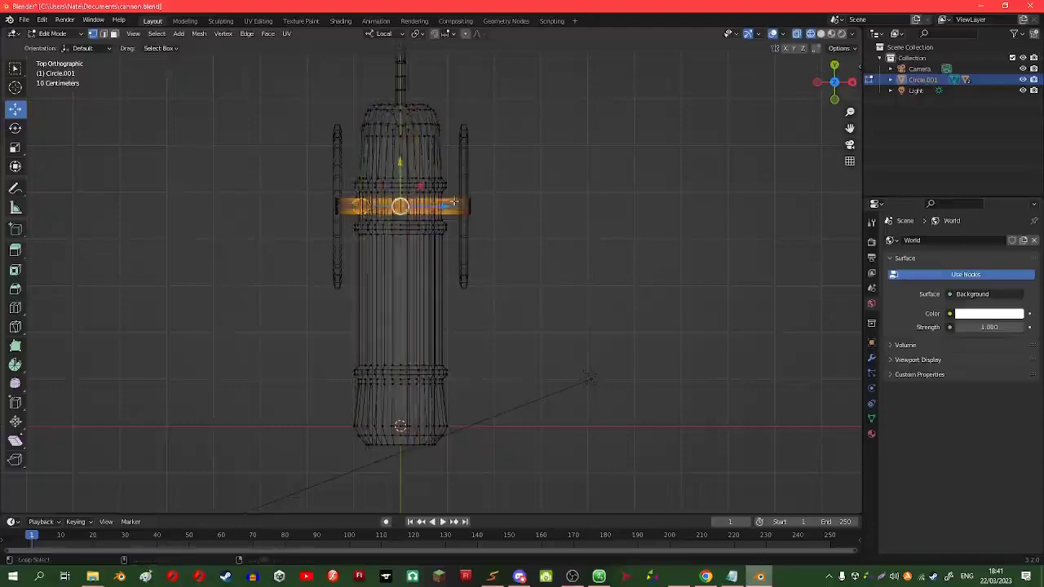
key(Tab)
click(820, 32)
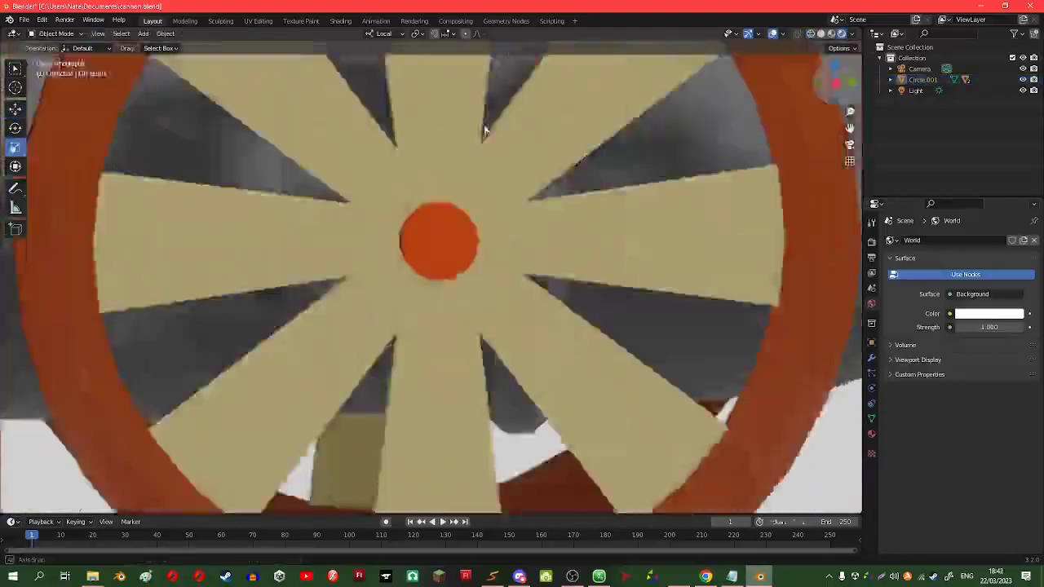
middle_drag(484, 131, 385, 211)
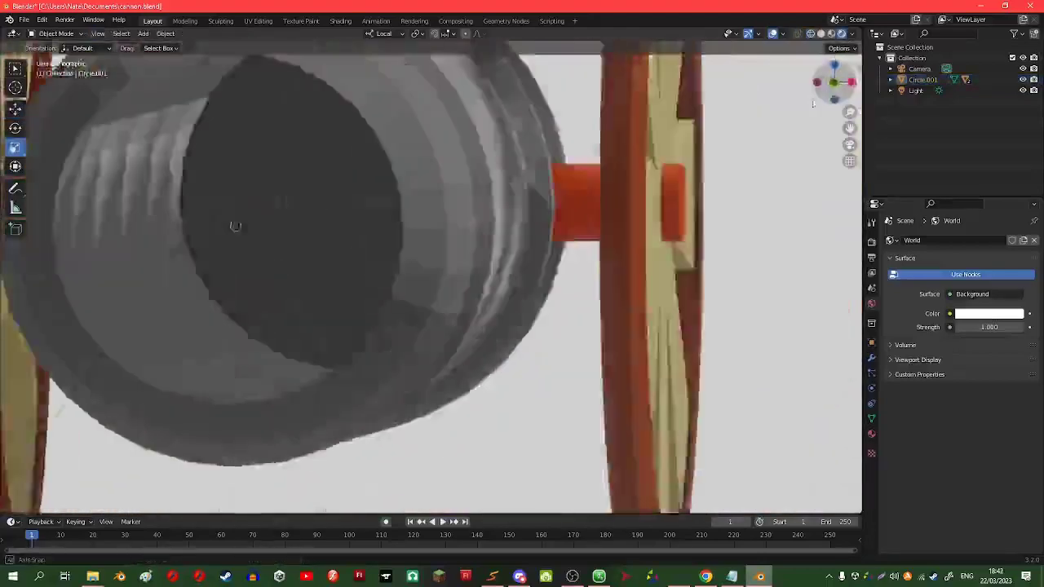
key(ctrl+s)
key(KP_0)
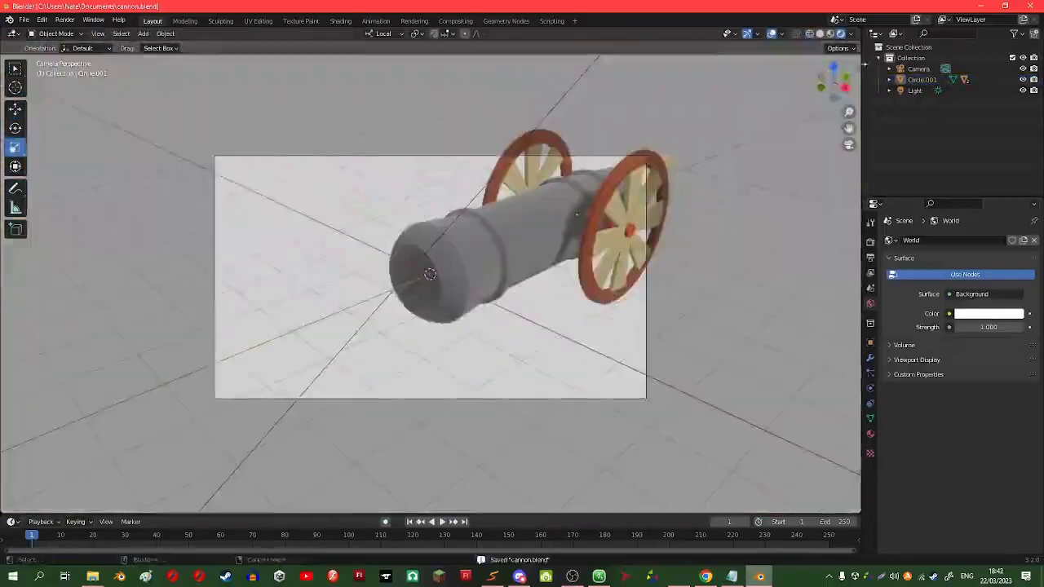
Step: Save, try Cycles then revert to Eevee, and render the cannon image
key(n)
click(437, 185)
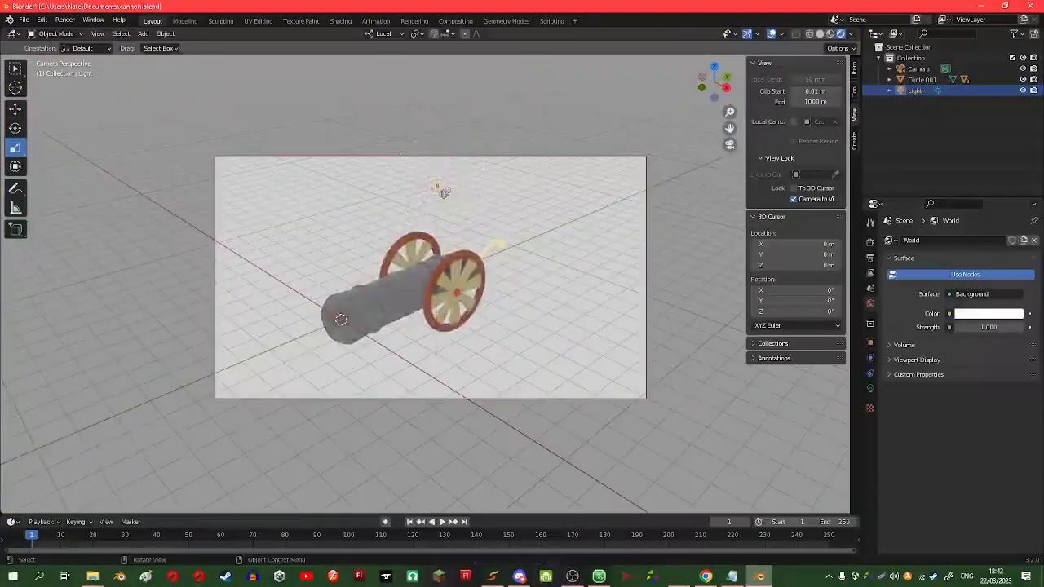
key(ctrl+s)
click(871, 242)
click(973, 278)
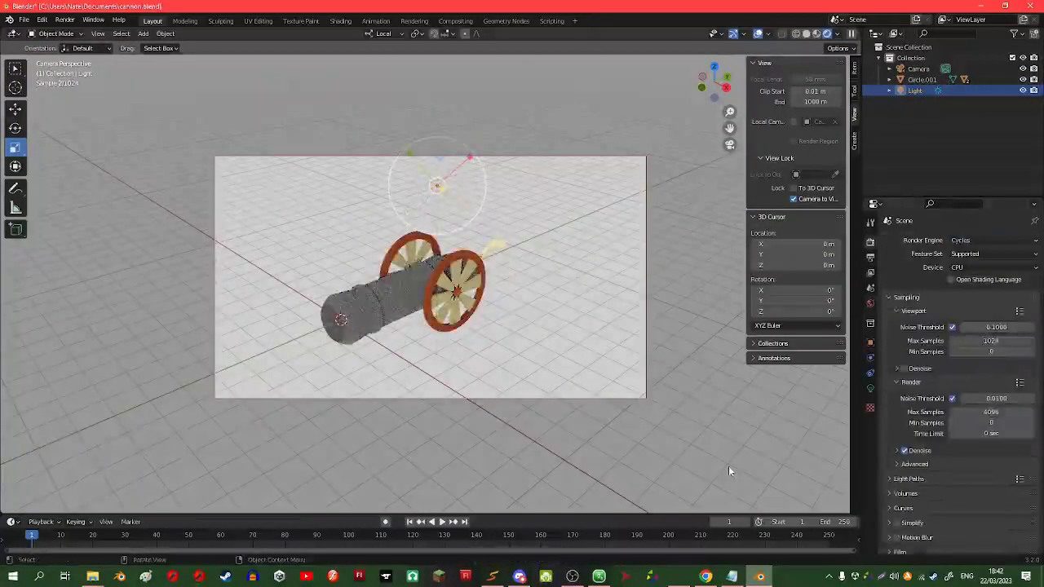
key(ctrl+z)
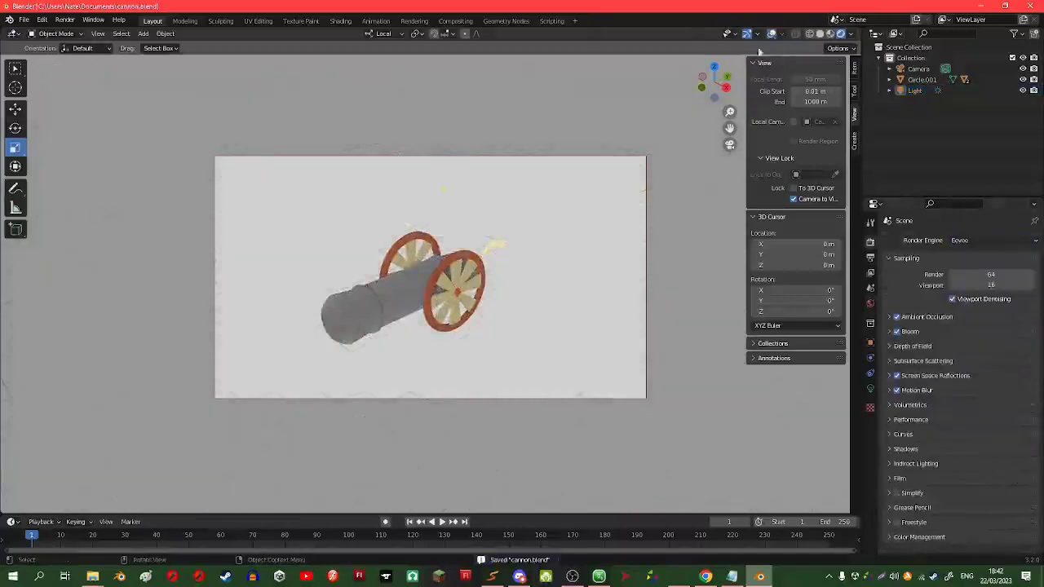
click(69, 32)
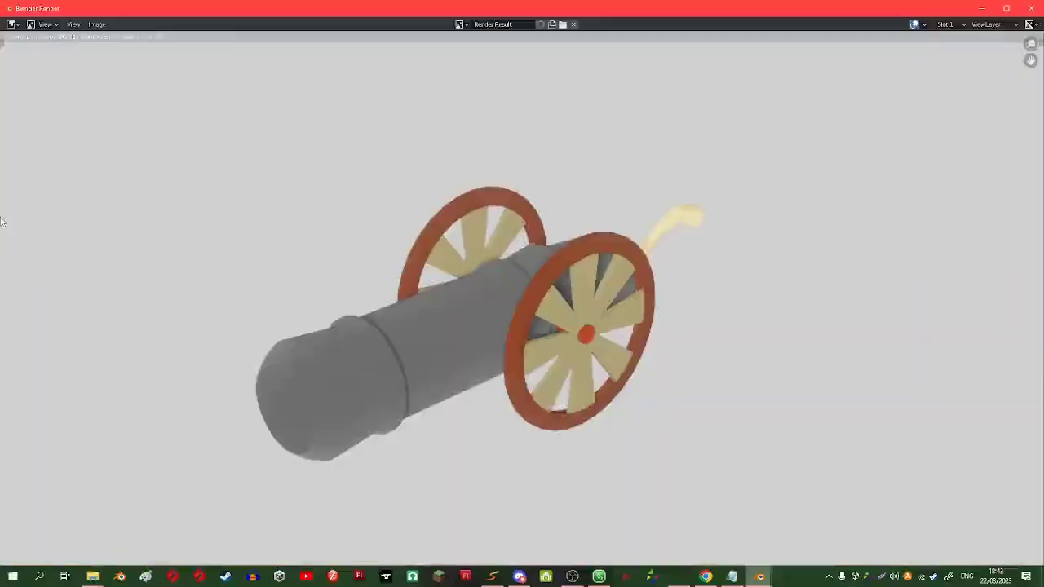